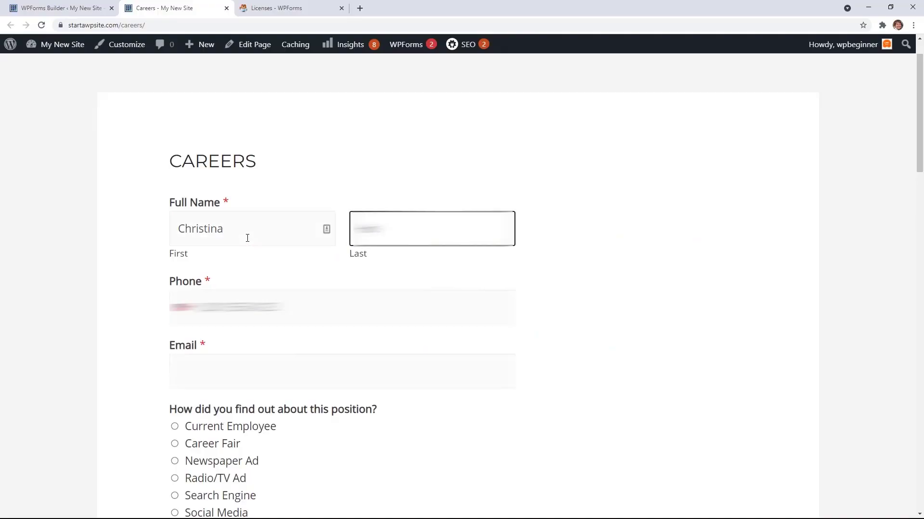
{"action": "key", "text": "Tab"}
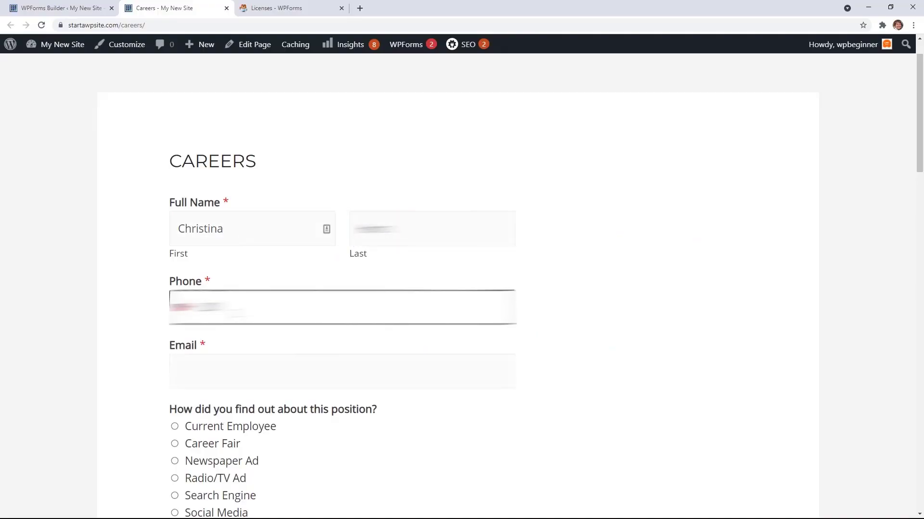
Step: Fill in the applicant's contact fields and e-mail address, and choose Search Engine as the source
{"action": "left_click", "coordinate": [238, 378]}
{"action": "type", "text": "christina@example.com"}
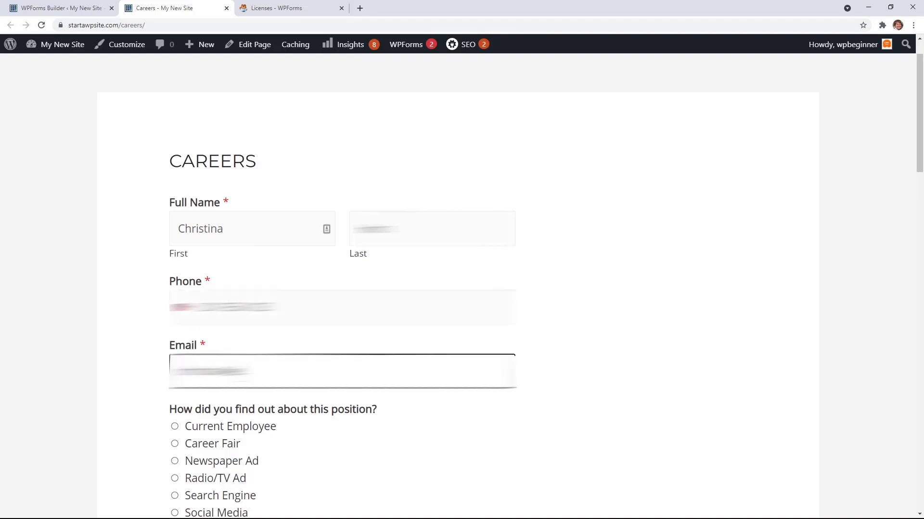
{"action": "scroll", "coordinate": [175, 303], "scroll_direction": "down", "scroll_amount": 4}
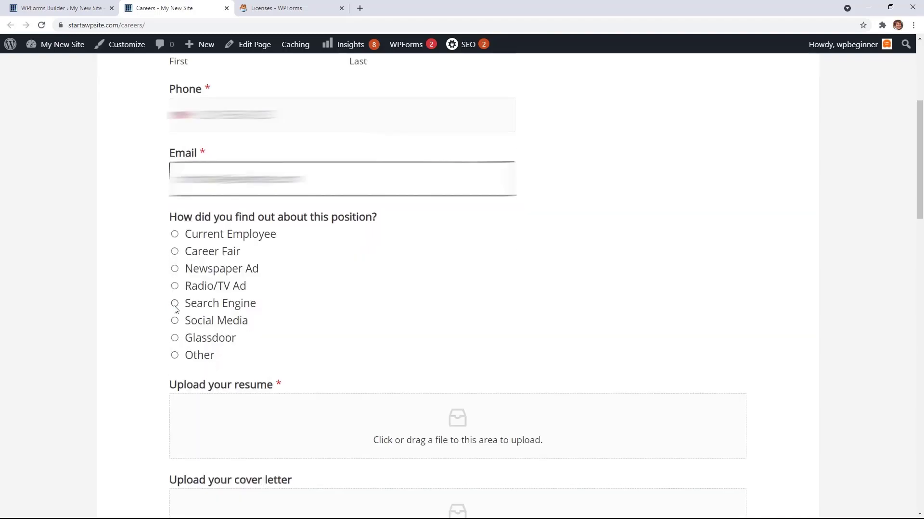
{"action": "left_click", "coordinate": [175, 303]}
{"action": "scroll", "coordinate": [167, 373], "scroll_direction": "down", "scroll_amount": 4}
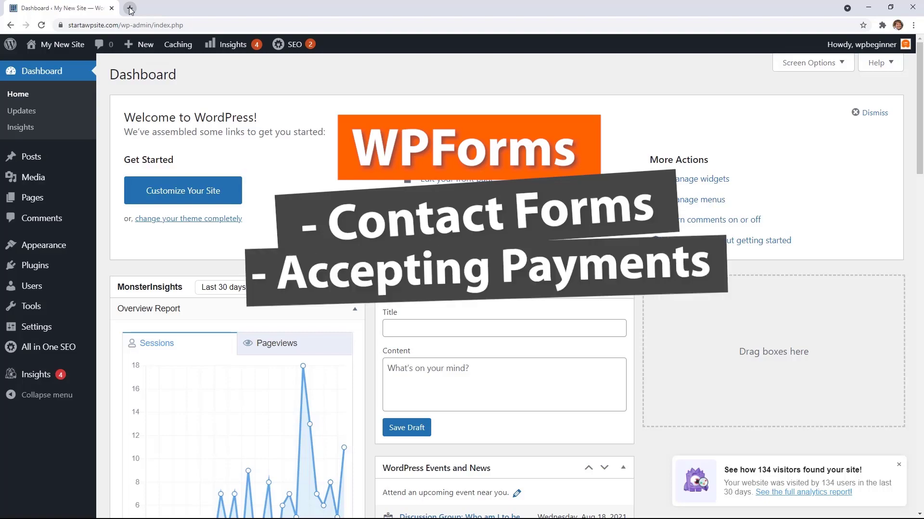
Step: Load wpforms.com/wpbeginner in a new Chrome tab
{"action": "left_click", "coordinate": [129, 8]}
{"action": "type", "text": "wpf"}
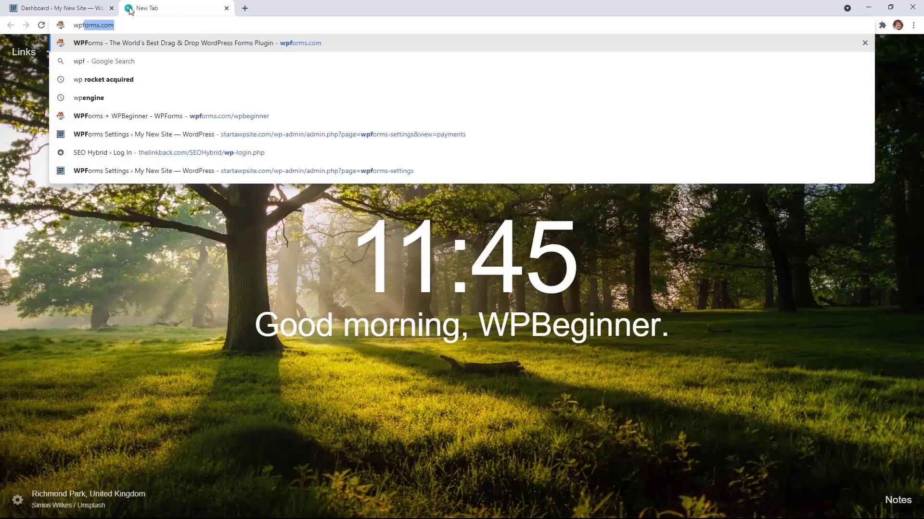
{"action": "type", "text": "orms.com"}
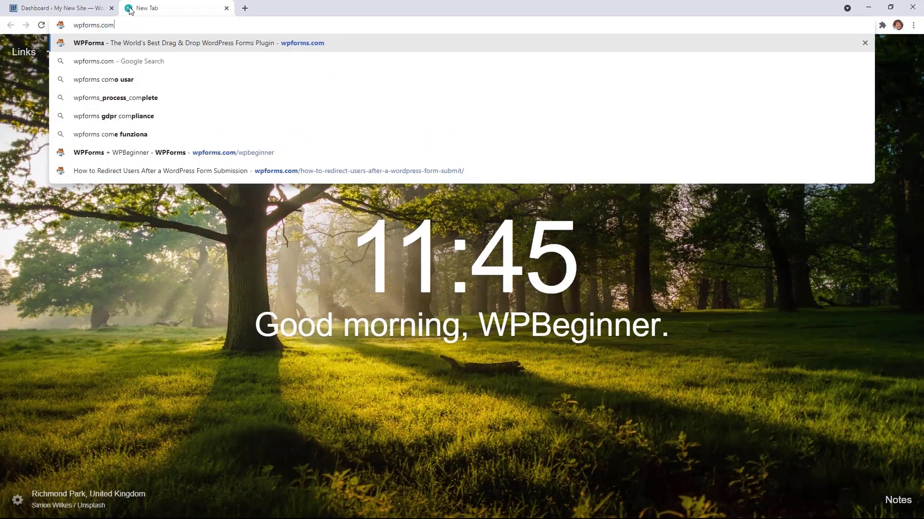
{"action": "type", "text": "/wpbe"}
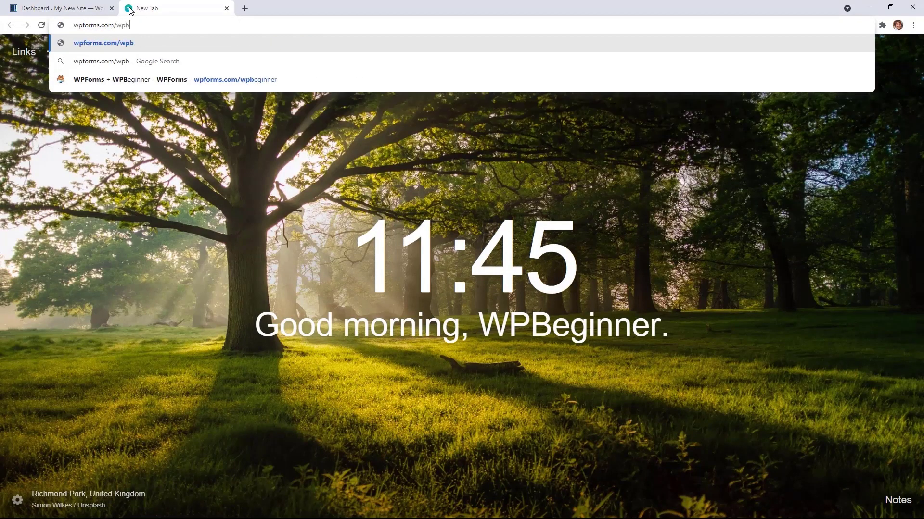
{"action": "type", "text": "ginner"}
{"action": "key", "text": "Return"}
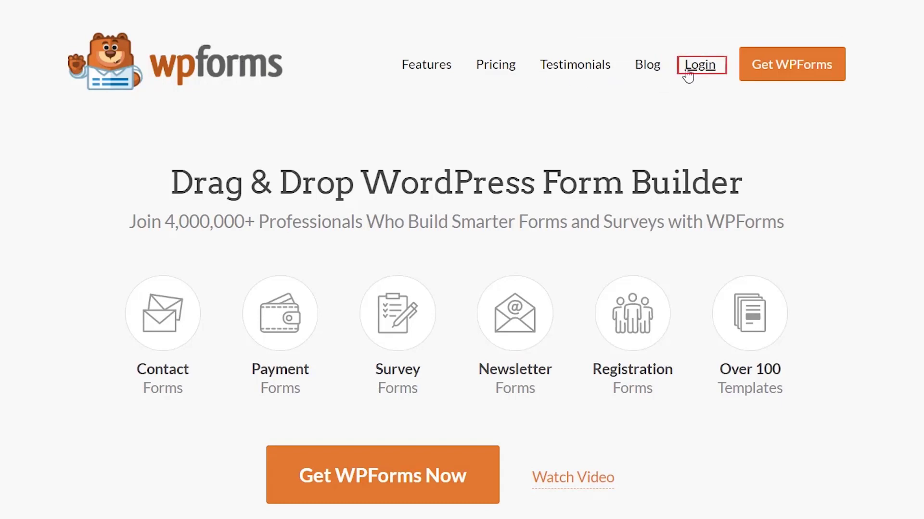
Step: Log in to the WPForms account, download the plugin and copy the Ultimate license key
{"action": "left_click", "coordinate": [689, 72]}
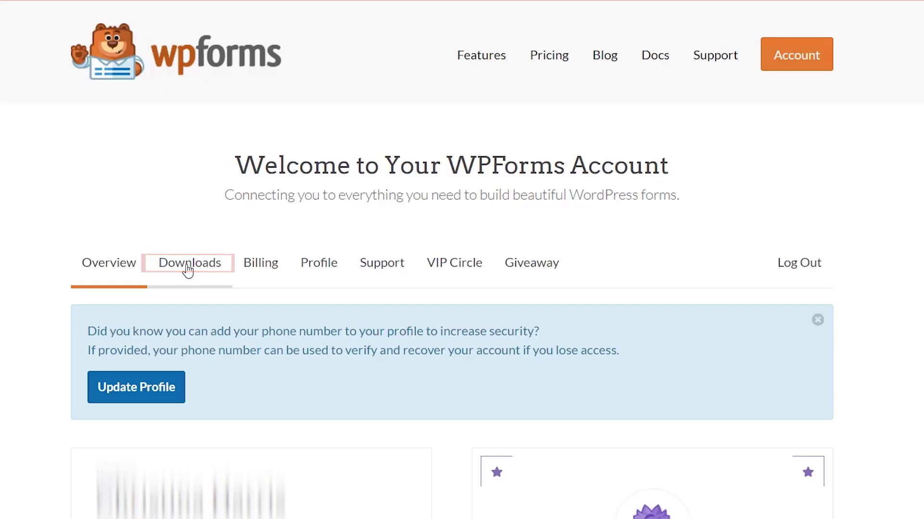
{"action": "left_click", "coordinate": [187, 270]}
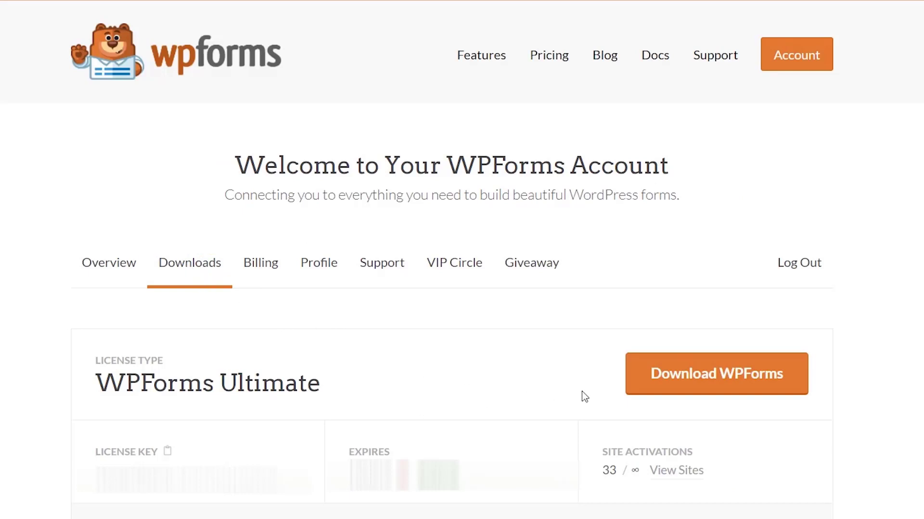
{"action": "left_click", "coordinate": [658, 375]}
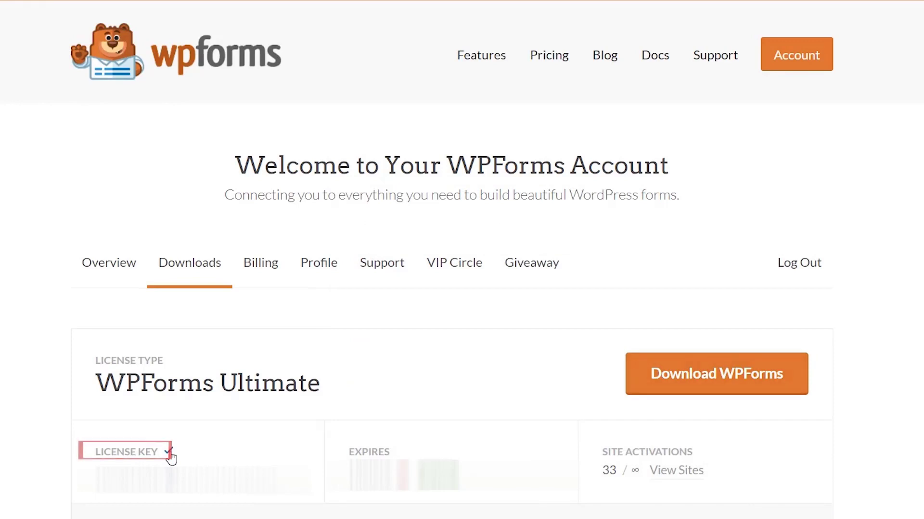
{"action": "left_click", "coordinate": [168, 453]}
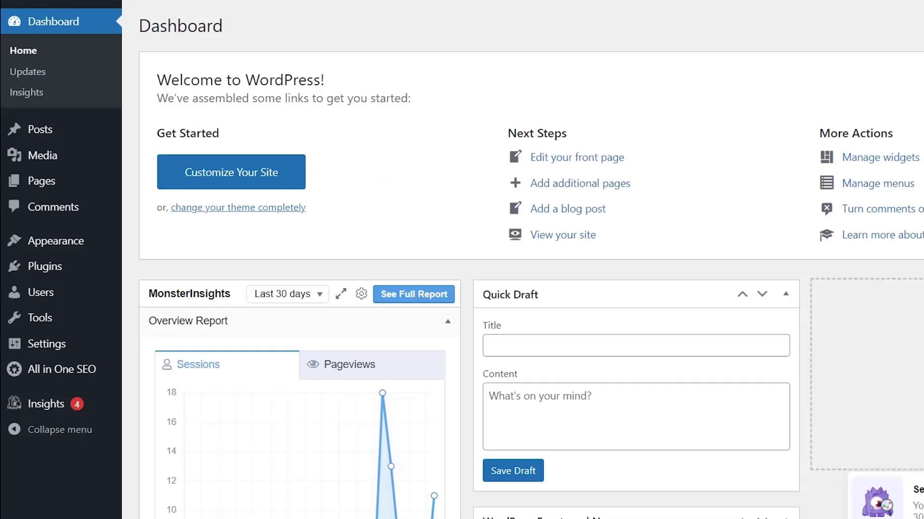
Step: Upload wpforms.zip through Plugins > Add New, install it and activate WPForms
{"action": "mouse_move", "coordinate": [57, 269]}
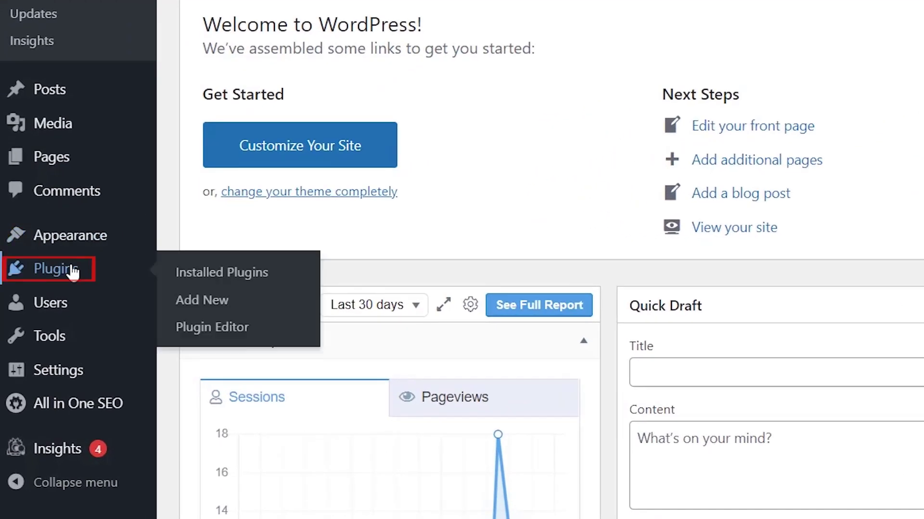
{"action": "left_click", "coordinate": [186, 310]}
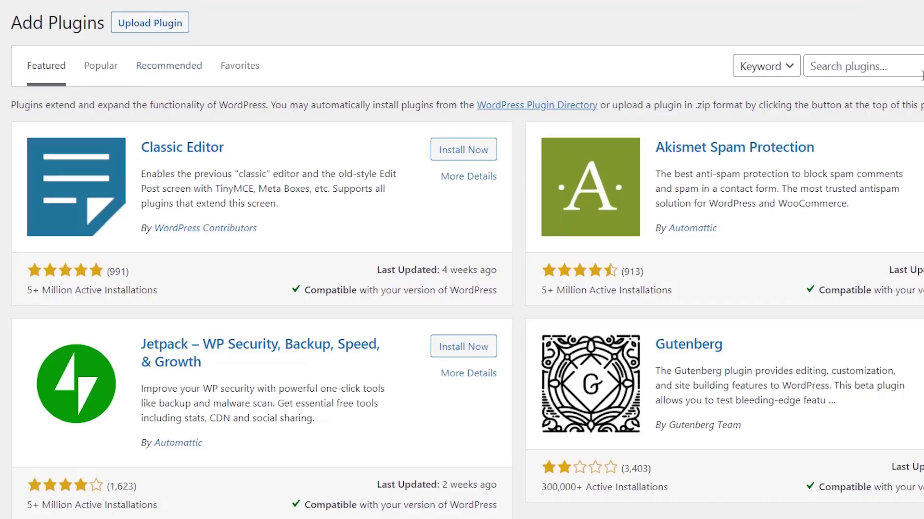
{"action": "left_click", "coordinate": [151, 27]}
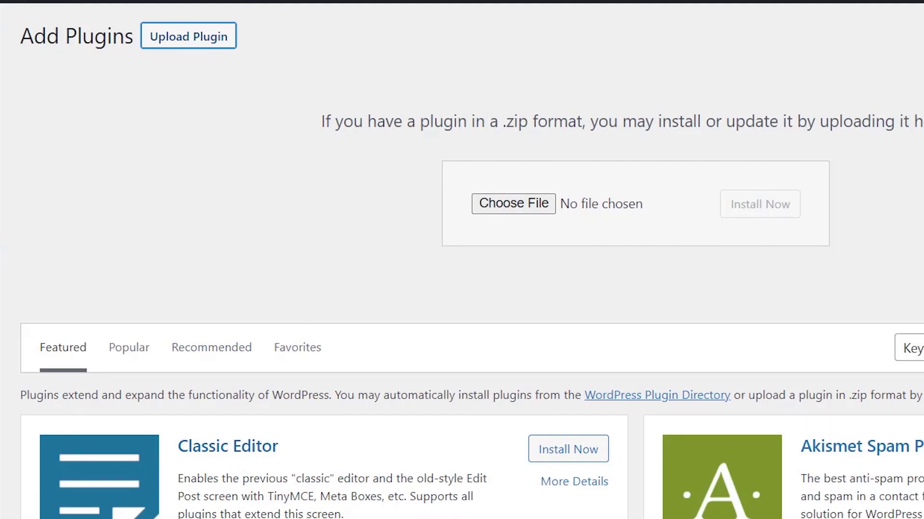
{"action": "left_click_drag", "start_coordinate": [404, 517], "coordinate": [528, 210]}
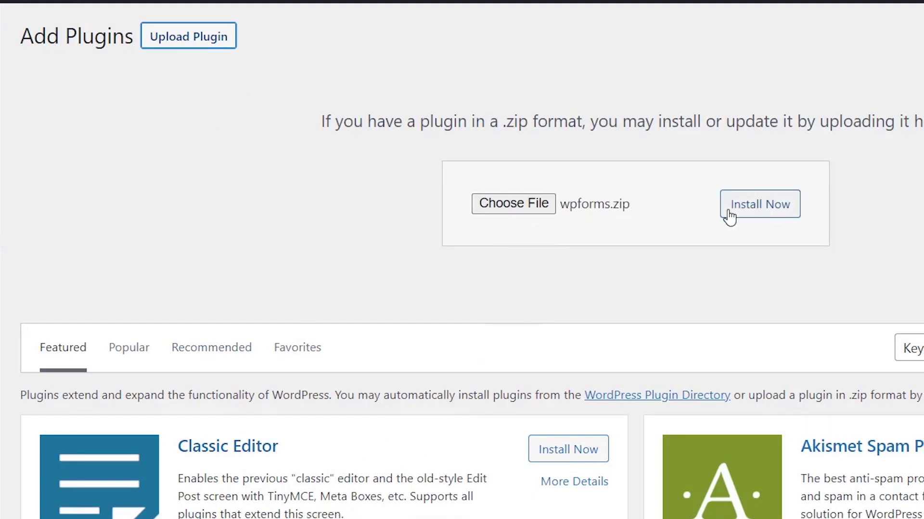
{"action": "left_click", "coordinate": [746, 219]}
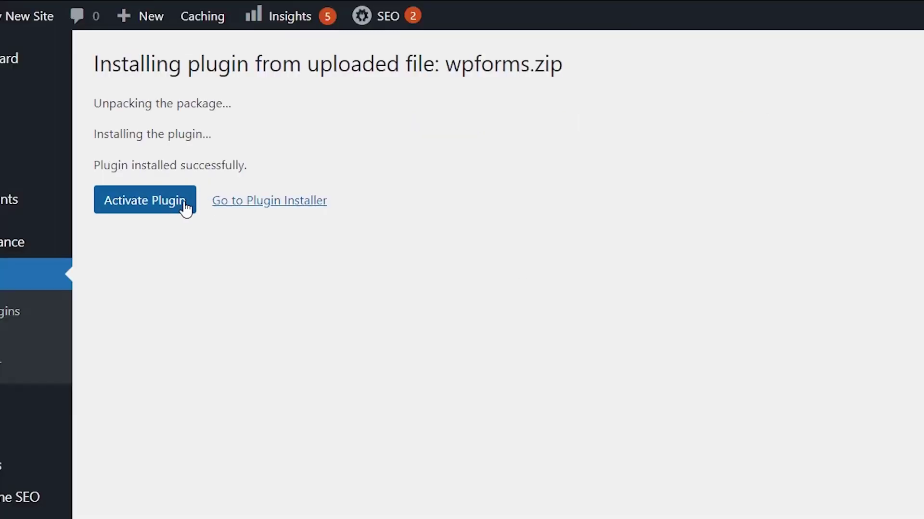
{"action": "left_click", "coordinate": [182, 209]}
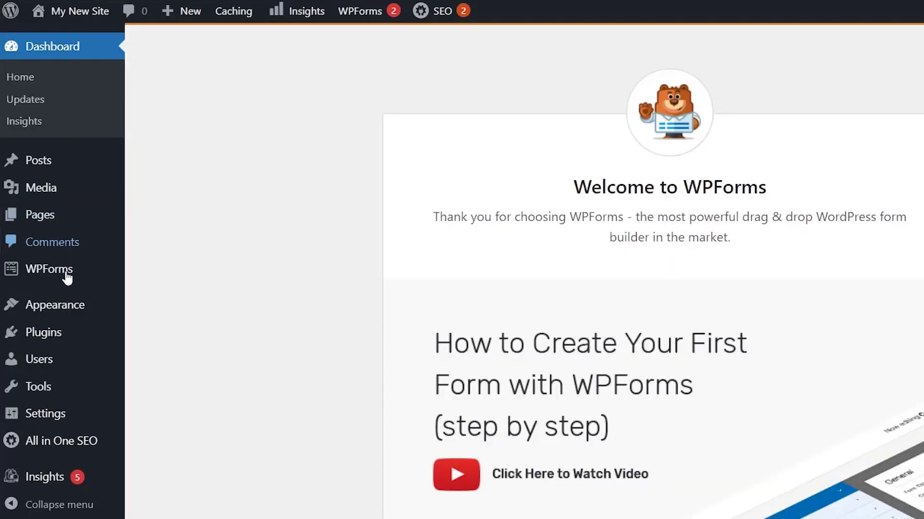
Step: Paste the license key into WPForms Settings, verify it and dismiss the success message
{"action": "mouse_move", "coordinate": [71, 279]}
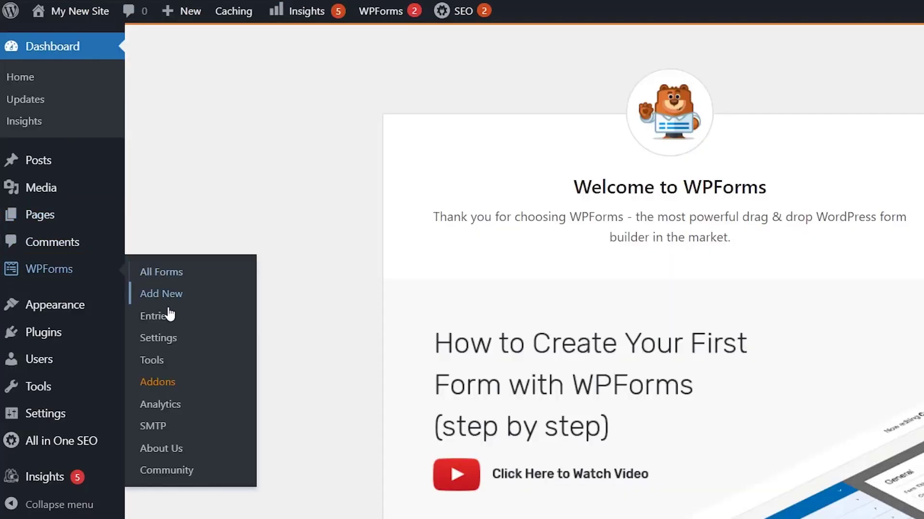
{"action": "left_click", "coordinate": [167, 342]}
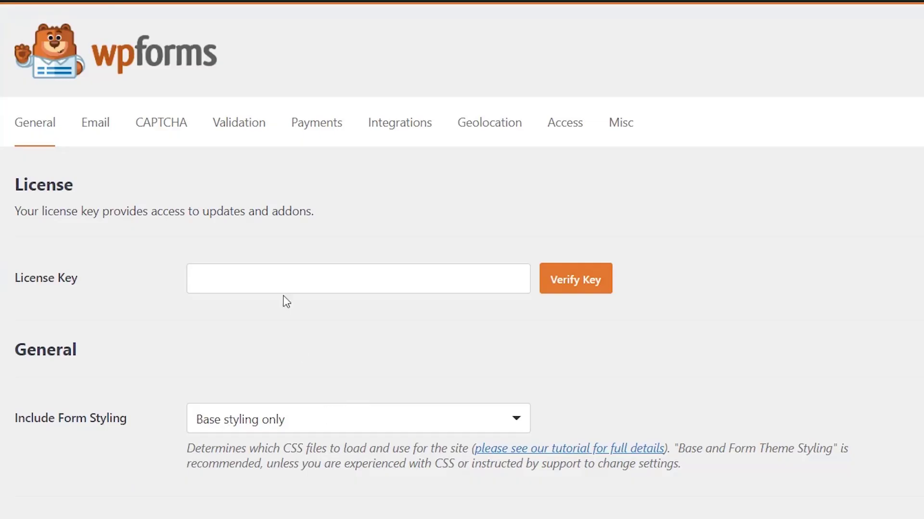
{"action": "left_click", "coordinate": [278, 275]}
{"action": "key", "text": "ctrl+v"}
{"action": "left_click", "coordinate": [589, 284]}
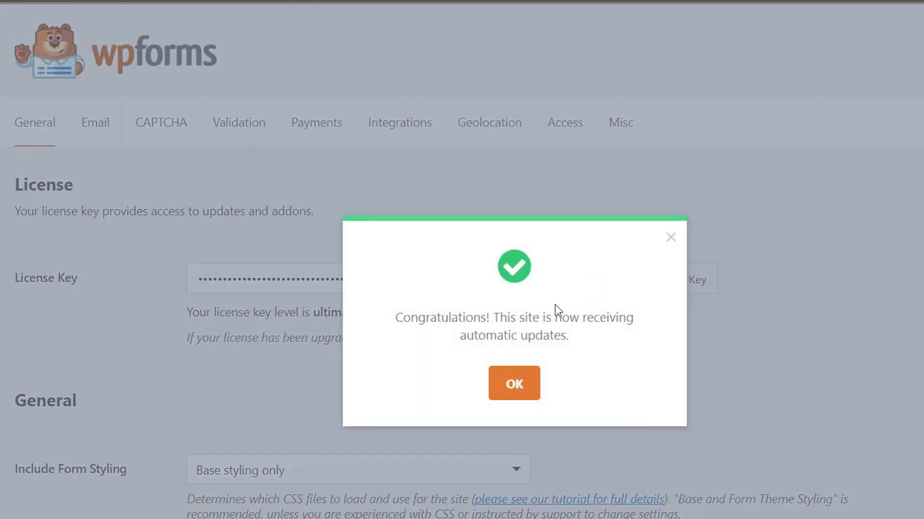
{"action": "left_click", "coordinate": [520, 395]}
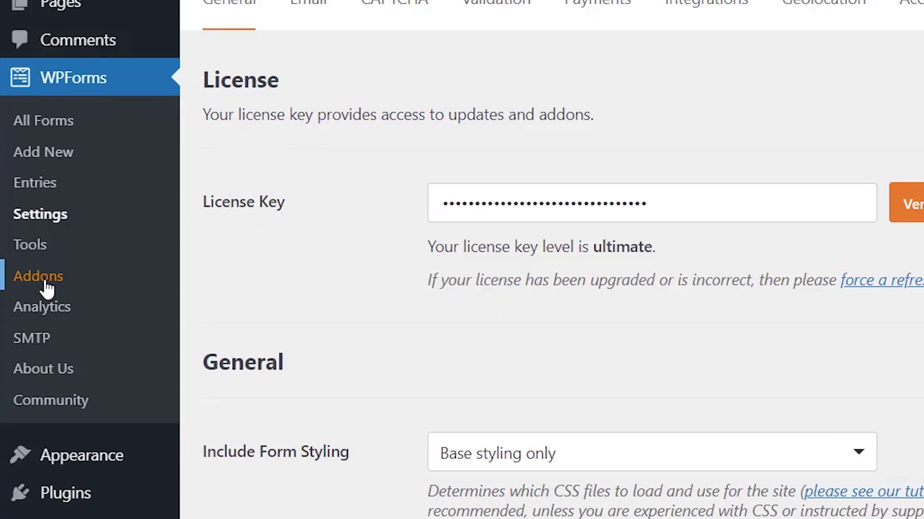
Step: Install the Form Templates Pack Addon from the WPForms Addons page
{"action": "left_click", "coordinate": [47, 289]}
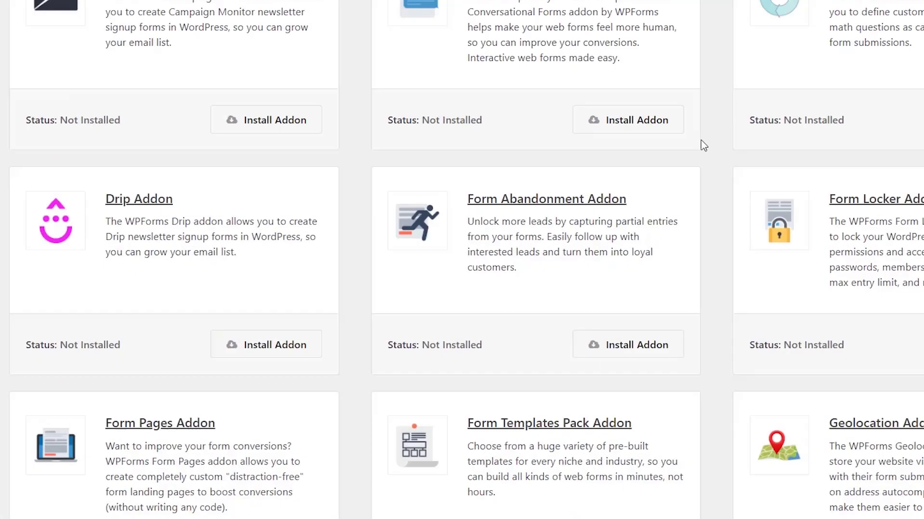
{"action": "scroll", "coordinate": [703, 145], "scroll_direction": "down", "scroll_amount": 5}
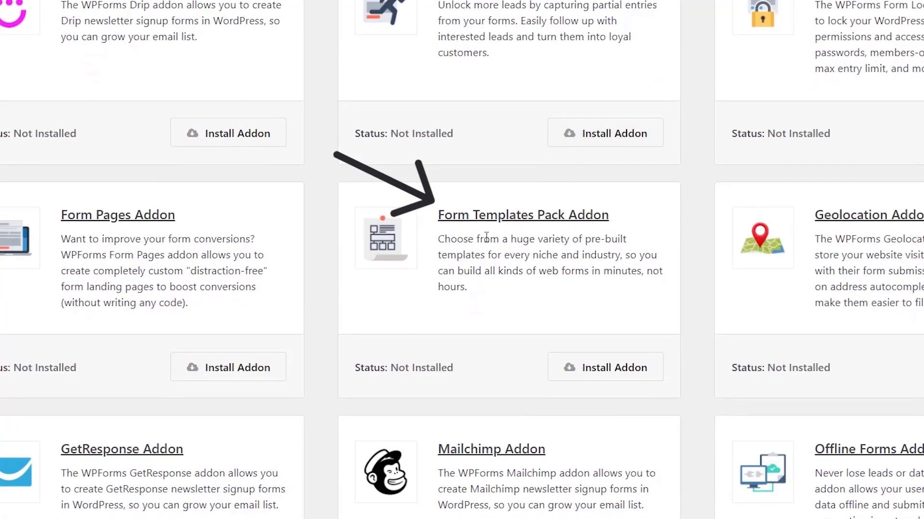
{"action": "left_click", "coordinate": [599, 376]}
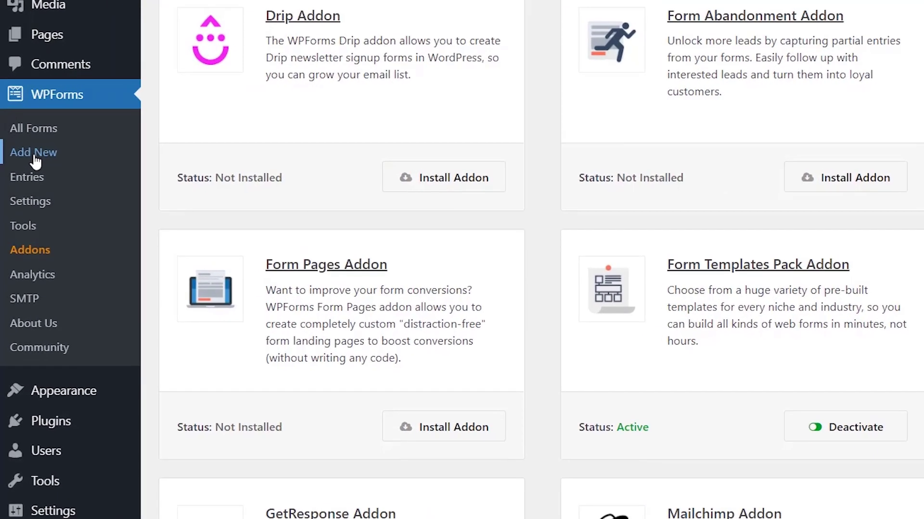
Step: Start a new form and name it 'Job Application'
{"action": "left_click", "coordinate": [34, 156]}
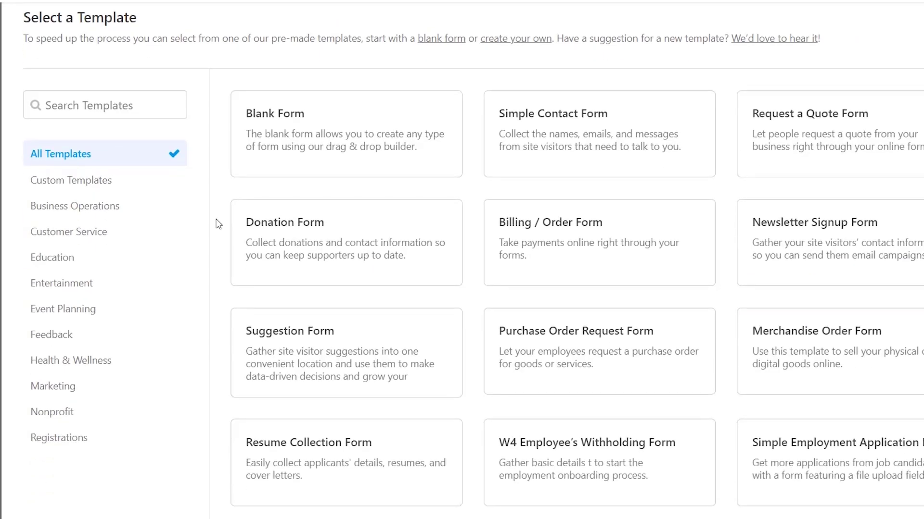
{"action": "scroll", "coordinate": [216, 220], "scroll_direction": "down", "scroll_amount": 8}
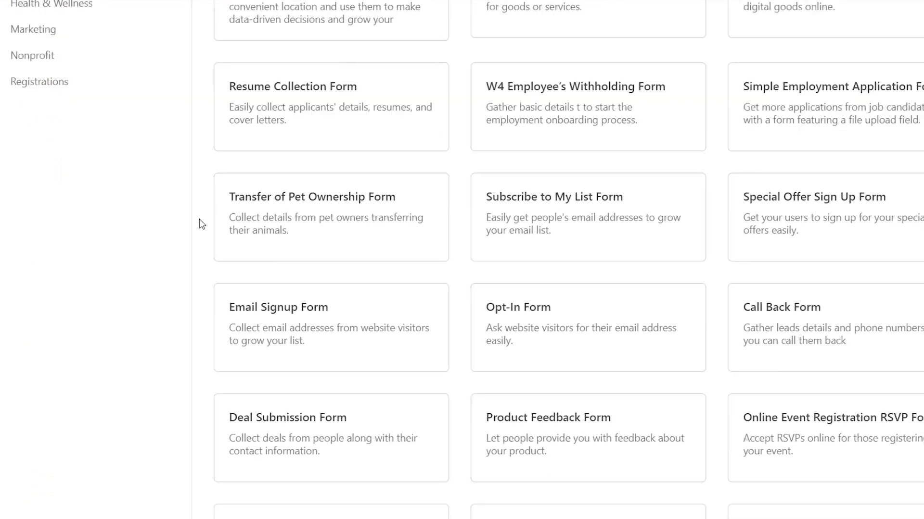
{"action": "scroll", "coordinate": [190, 219], "scroll_direction": "down", "scroll_amount": 6}
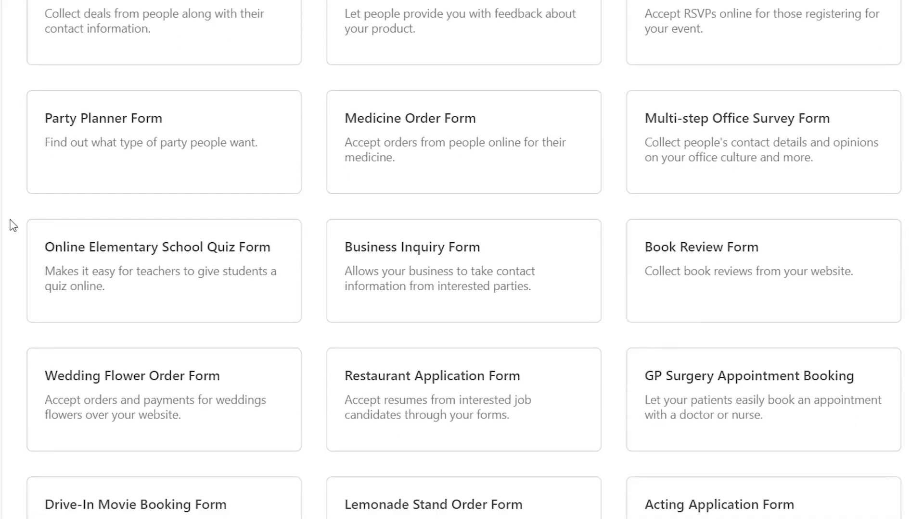
{"action": "scroll", "coordinate": [13, 226], "scroll_direction": "up", "scroll_amount": 15}
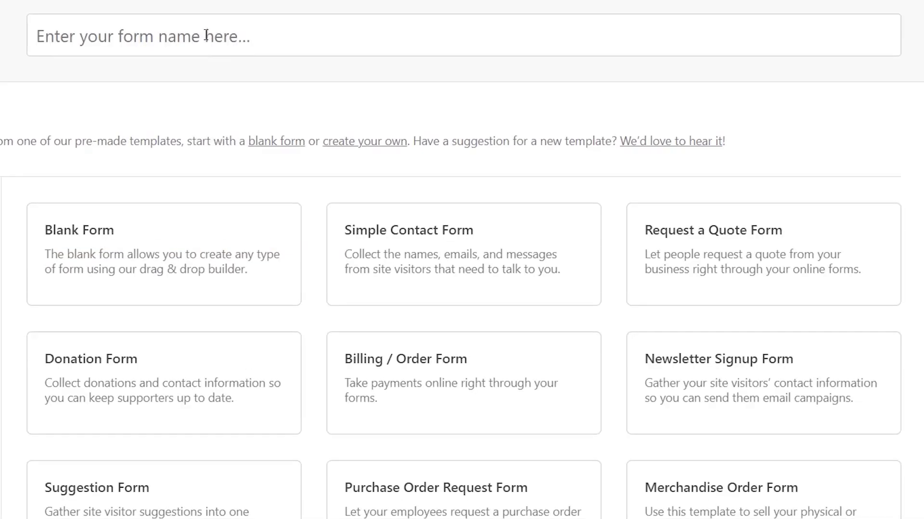
{"action": "left_click", "coordinate": [206, 35]}
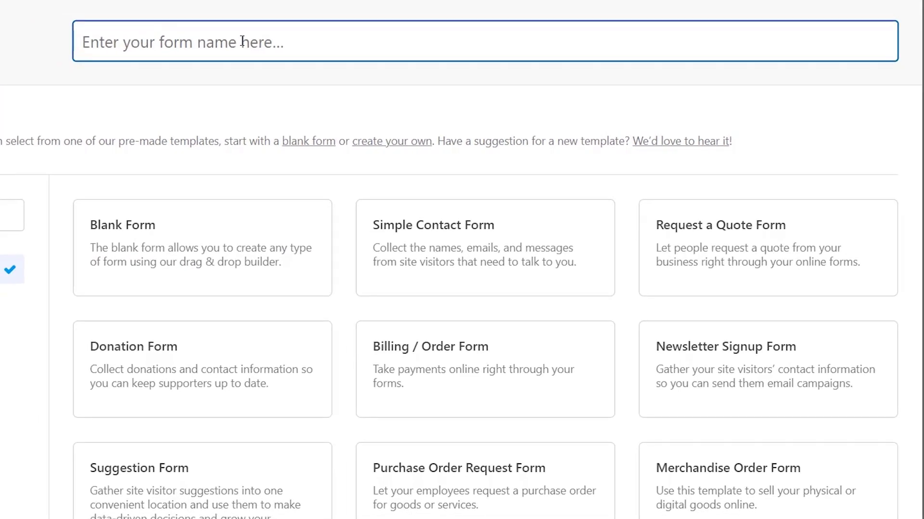
{"action": "type", "text": "Job "}
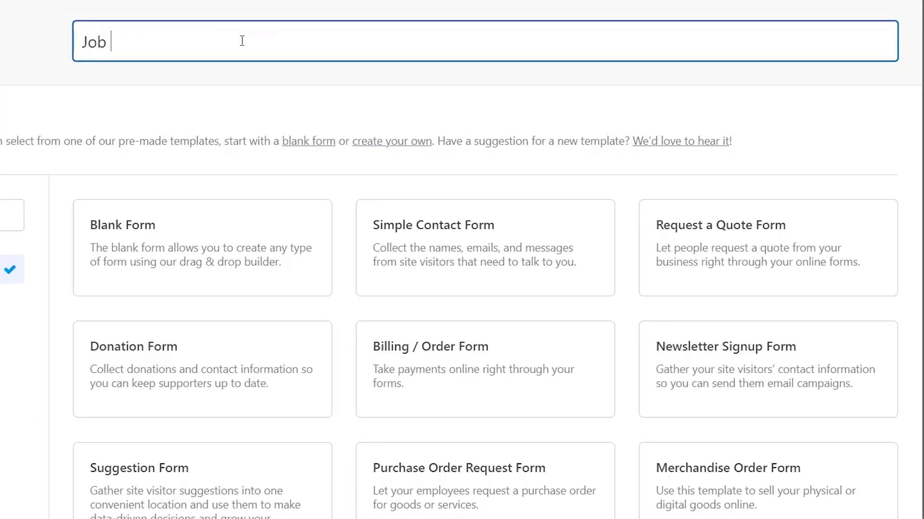
{"action": "type", "text": "App"}
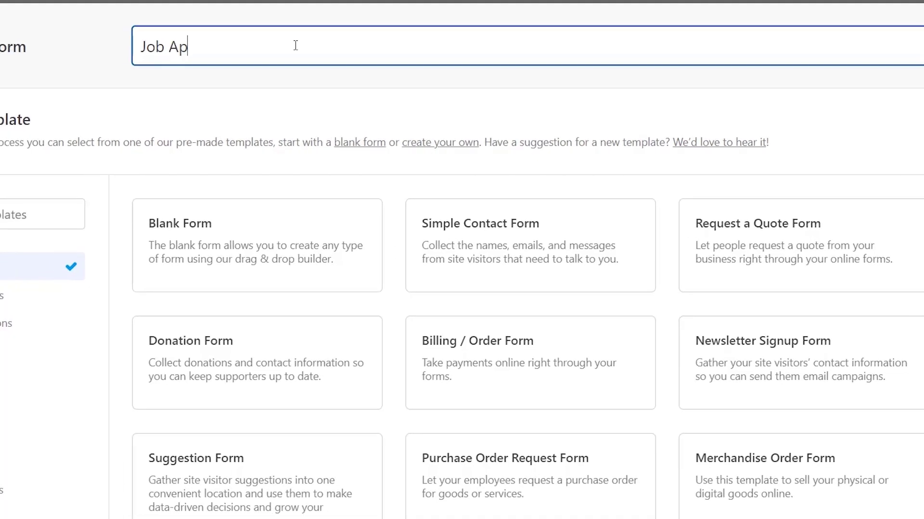
{"action": "type", "text": "lication"}
Step: Search templates for 'job' and use the Job Application Upload Form template
{"action": "left_click", "coordinate": [11, 217]}
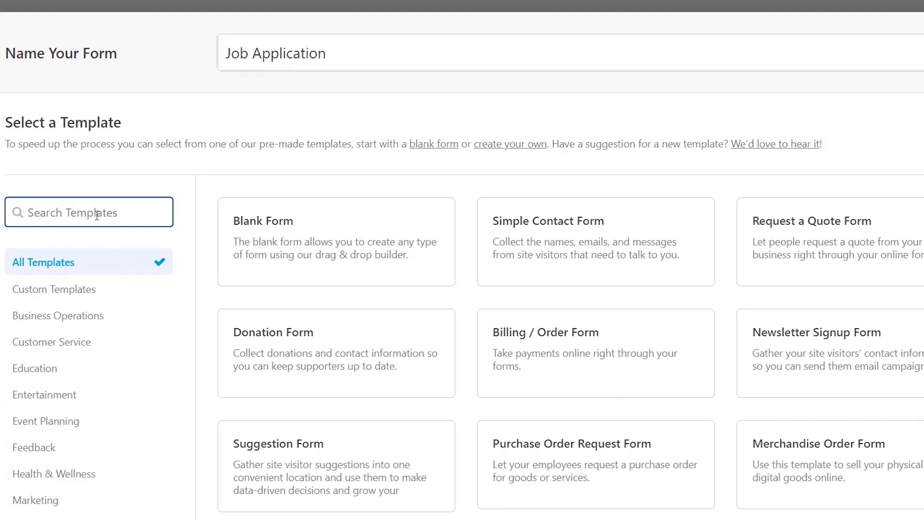
{"action": "type", "text": "job"}
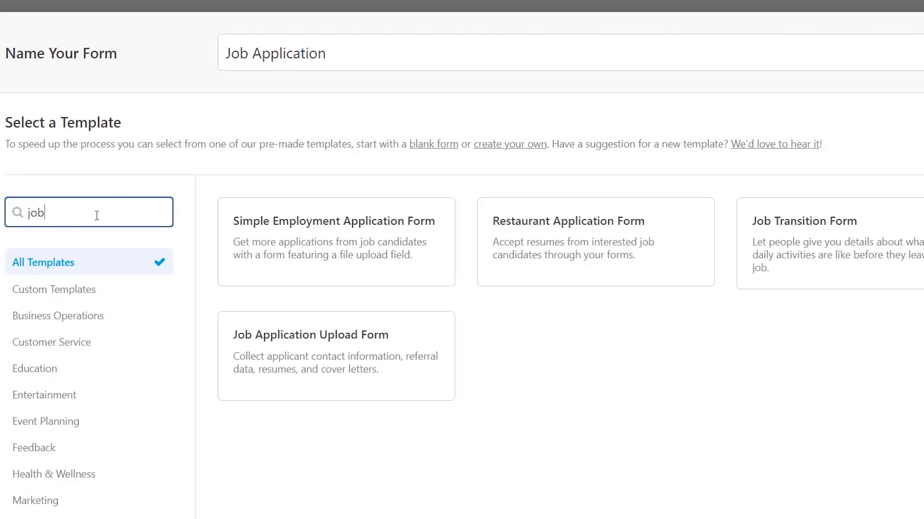
{"action": "mouse_move", "coordinate": [248, 337]}
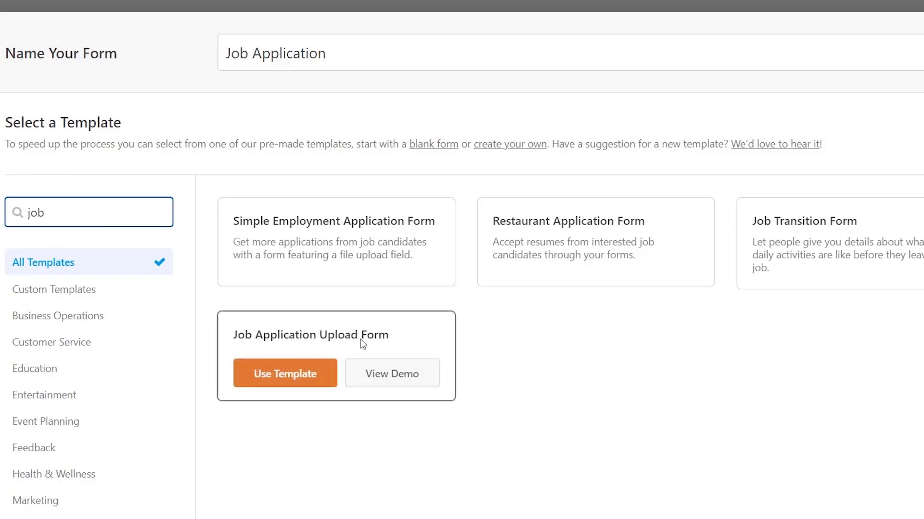
{"action": "left_click", "coordinate": [283, 380]}
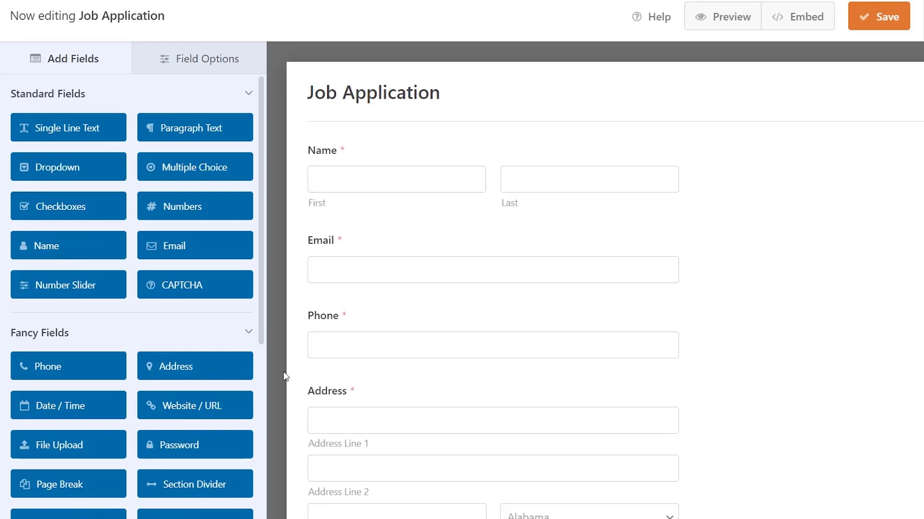
Step: Delete the Address field from the Job Application form
{"action": "scroll", "coordinate": [284, 377], "scroll_direction": "down", "scroll_amount": 5}
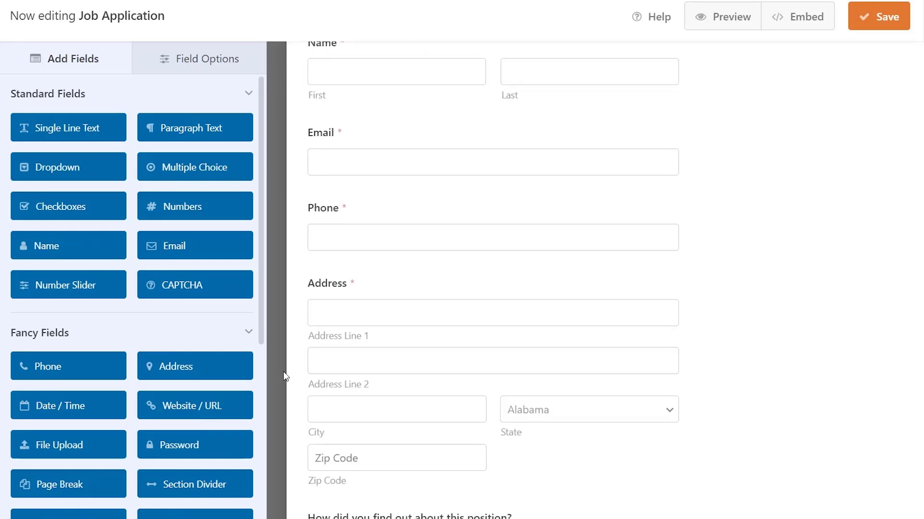
{"action": "scroll", "coordinate": [285, 377], "scroll_direction": "down", "scroll_amount": 1}
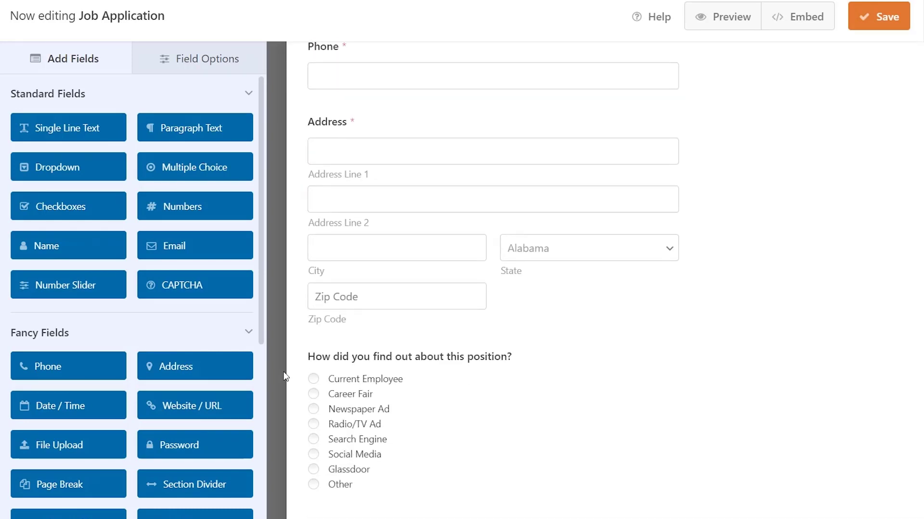
{"action": "scroll", "coordinate": [285, 377], "scroll_direction": "down", "scroll_amount": 4}
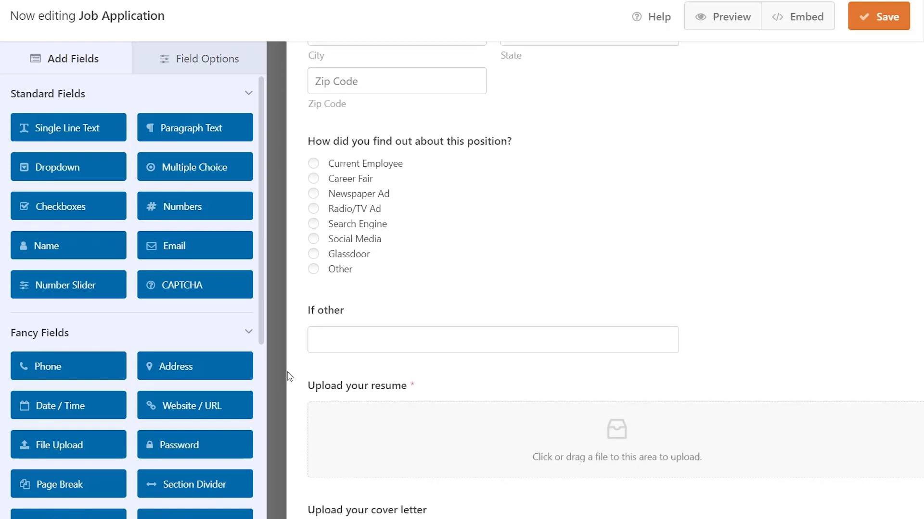
{"action": "scroll", "coordinate": [289, 377], "scroll_direction": "down", "scroll_amount": 1}
{"action": "scroll", "coordinate": [289, 377], "scroll_direction": "down", "scroll_amount": 2}
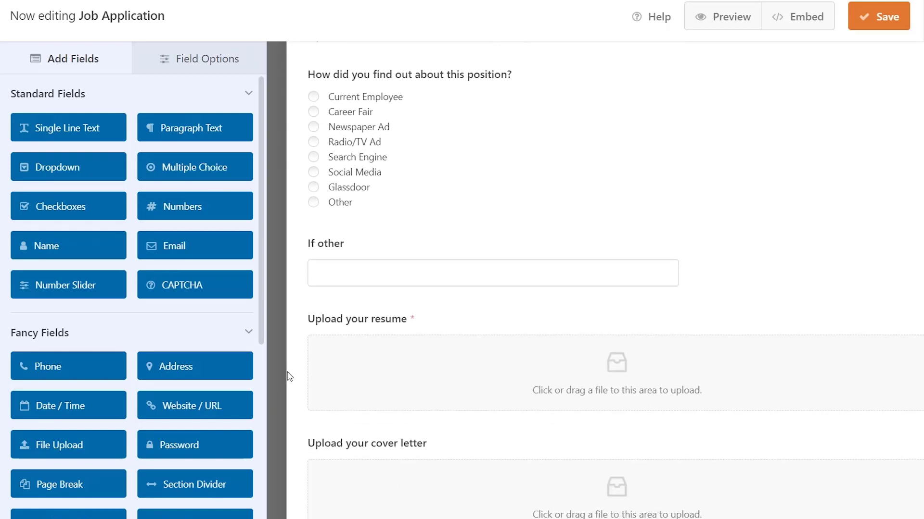
{"action": "scroll", "coordinate": [289, 376], "scroll_direction": "down", "scroll_amount": 2}
{"action": "scroll", "coordinate": [289, 377], "scroll_direction": "up", "scroll_amount": 13}
{"action": "mouse_move", "coordinate": [468, 381]}
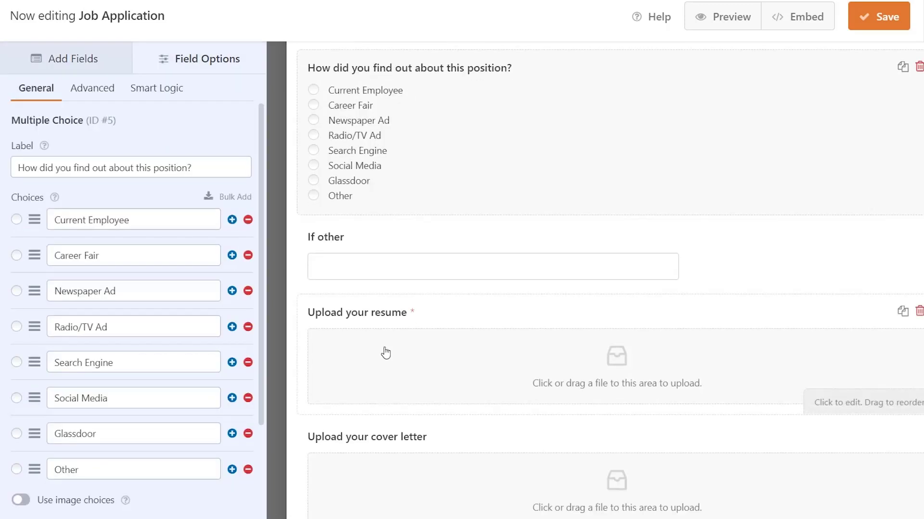
{"action": "scroll", "coordinate": [384, 354], "scroll_direction": "down", "scroll_amount": 1}
{"action": "scroll", "coordinate": [384, 351], "scroll_direction": "down", "scroll_amount": 3}
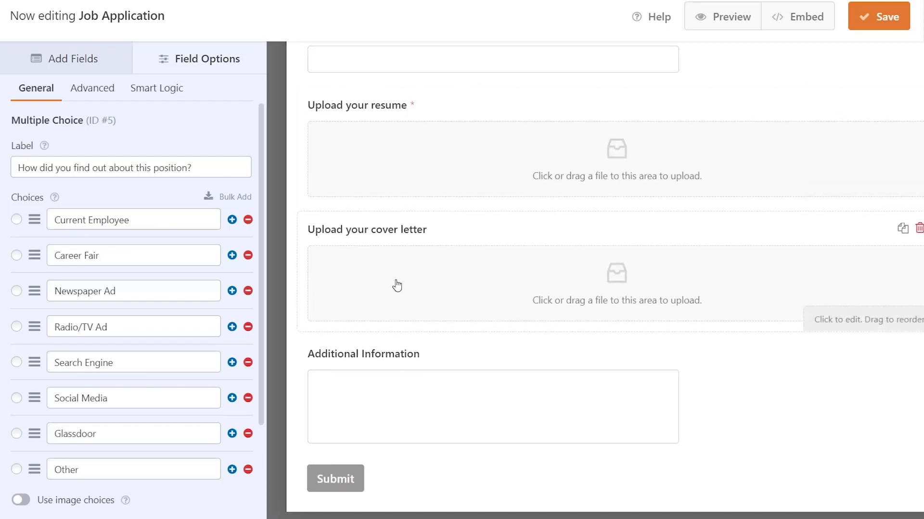
{"action": "scroll", "coordinate": [387, 391], "scroll_direction": "up", "scroll_amount": 10}
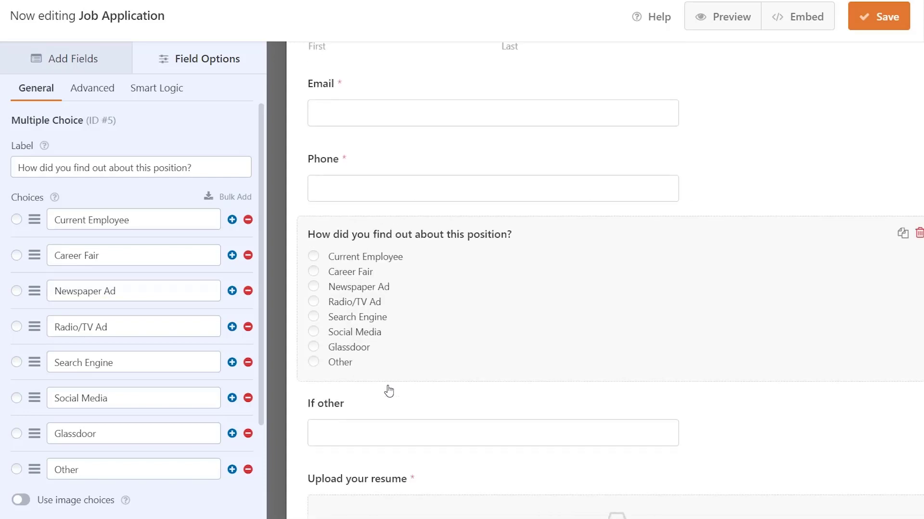
Step: Return to the Add Fields panel and save the form
{"action": "left_click", "coordinate": [54, 58]}
{"action": "scroll", "coordinate": [134, 216], "scroll_direction": "down", "scroll_amount": 3}
{"action": "scroll", "coordinate": [134, 214], "scroll_direction": "down", "scroll_amount": 3}
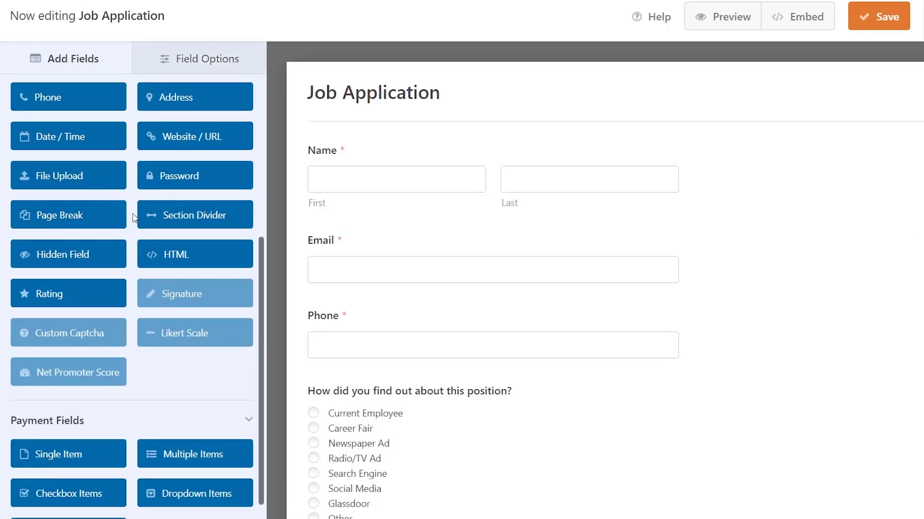
{"action": "scroll", "coordinate": [134, 217], "scroll_direction": "up", "scroll_amount": 6}
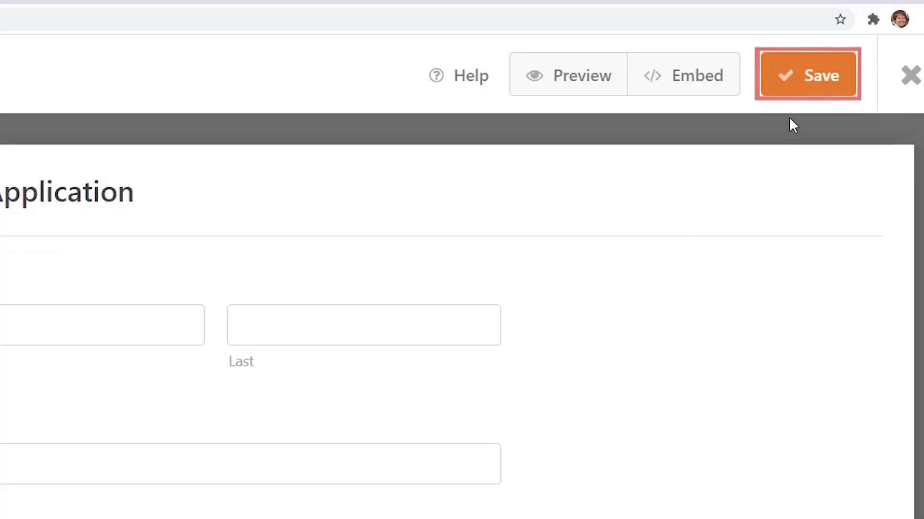
{"action": "left_click", "coordinate": [817, 85]}
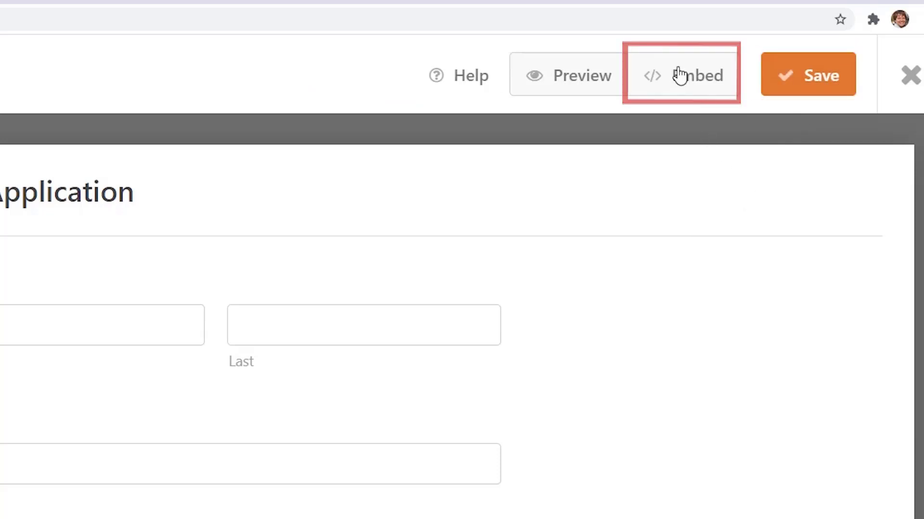
Step: Embed the form in a newly created page named 'Careers'
{"action": "left_click", "coordinate": [681, 82]}
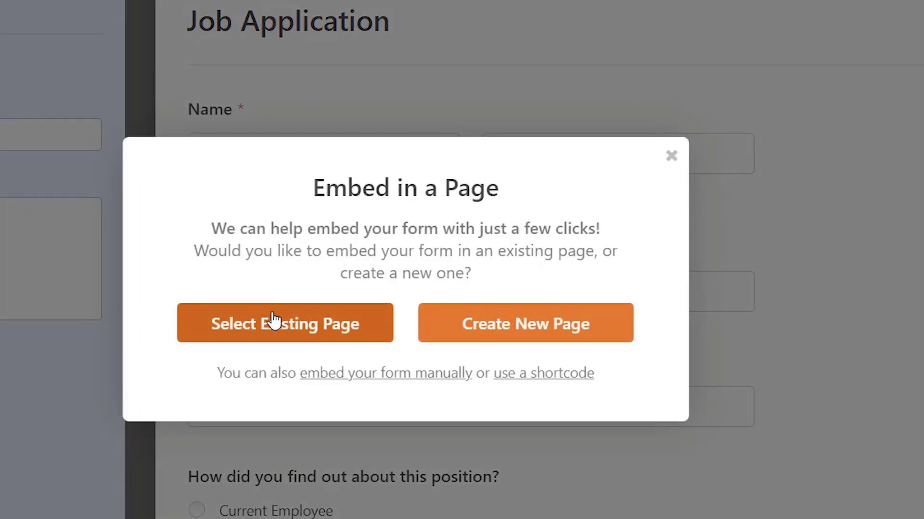
{"action": "left_click", "coordinate": [500, 325]}
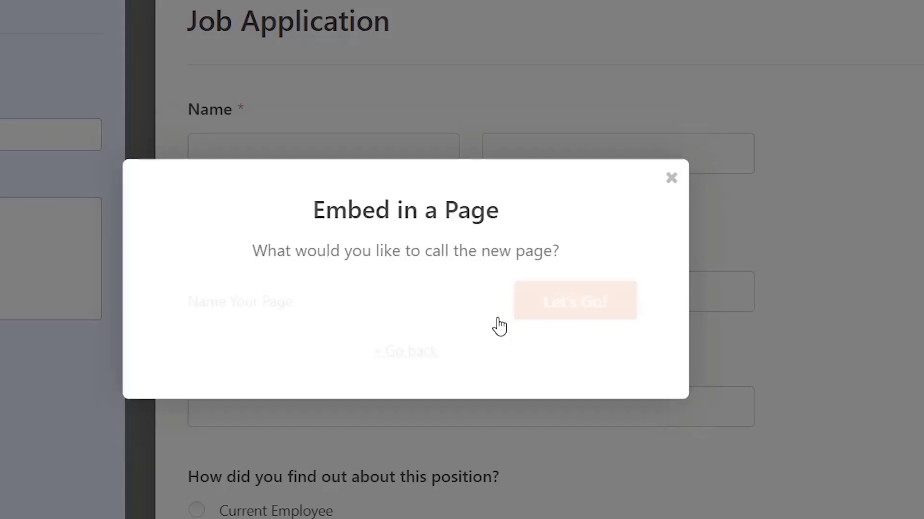
{"action": "left_click", "coordinate": [436, 308]}
{"action": "type", "text": "Careers"}
{"action": "left_click", "coordinate": [531, 312]}
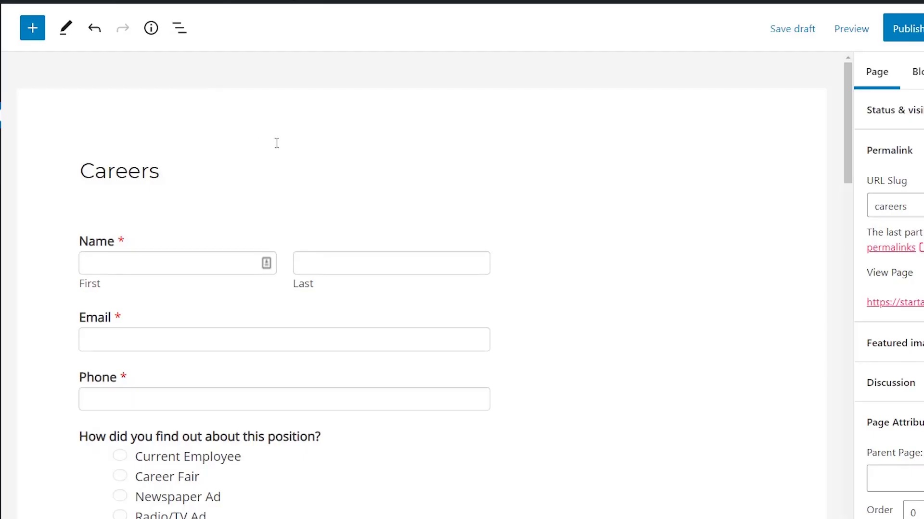
Step: Insert a WPForms block on the Careers page and select the Job Application form
{"action": "left_click", "coordinate": [282, 179]}
{"action": "scroll", "coordinate": [292, 223], "scroll_direction": "down", "scroll_amount": 3}
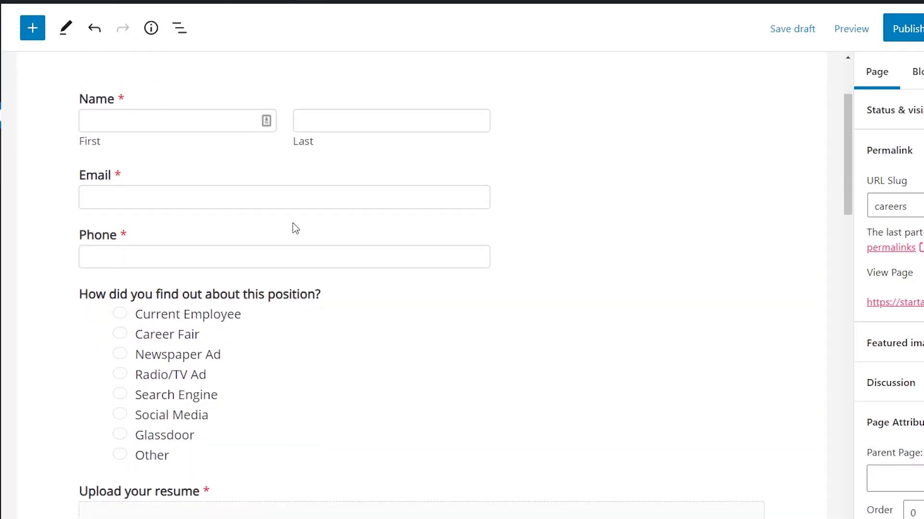
{"action": "scroll", "coordinate": [293, 224], "scroll_direction": "down", "scroll_amount": 8}
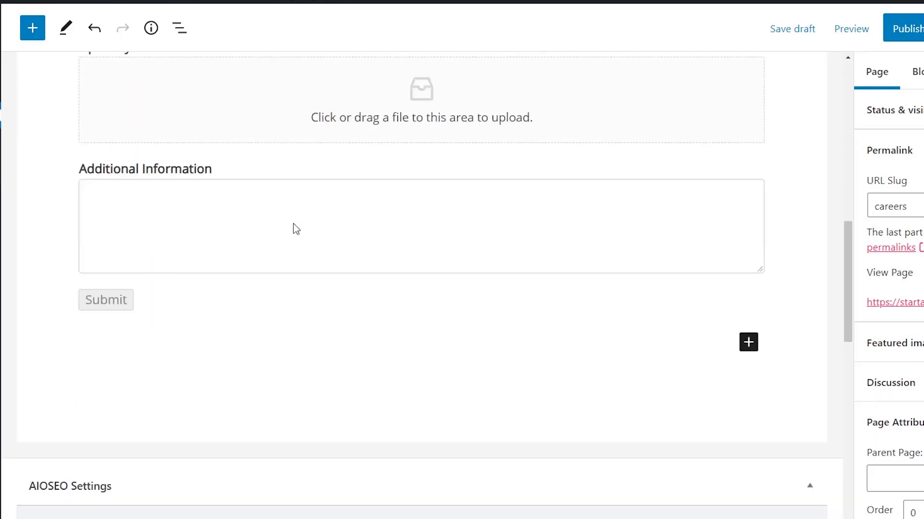
{"action": "scroll", "coordinate": [295, 228], "scroll_direction": "down", "scroll_amount": 3}
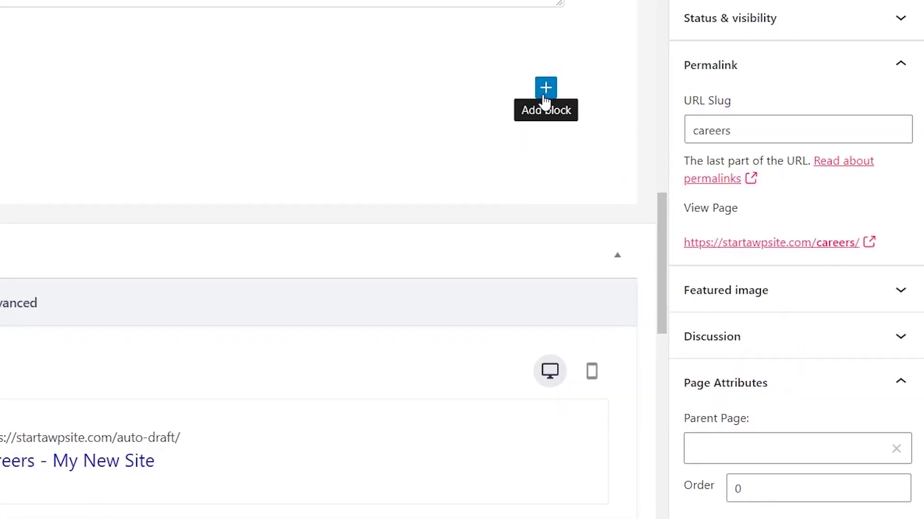
{"action": "left_click", "coordinate": [546, 88]}
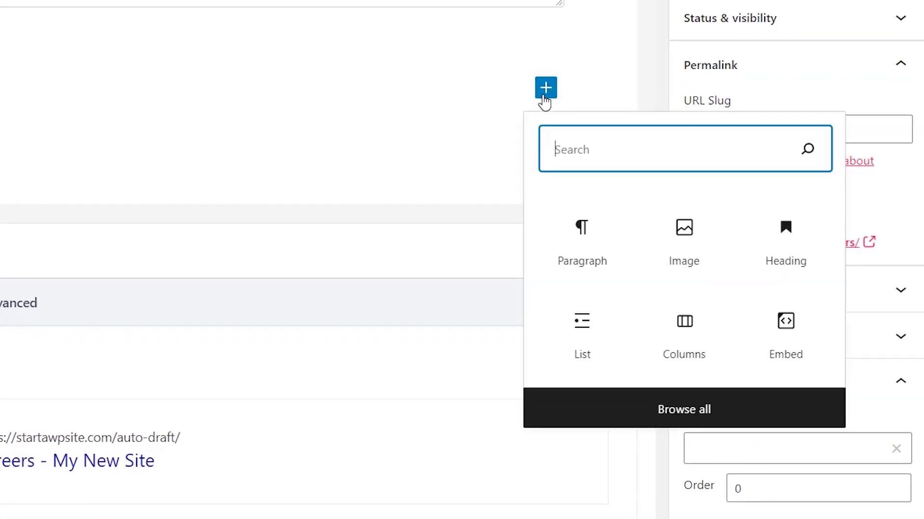
{"action": "type", "text": "wpform"}
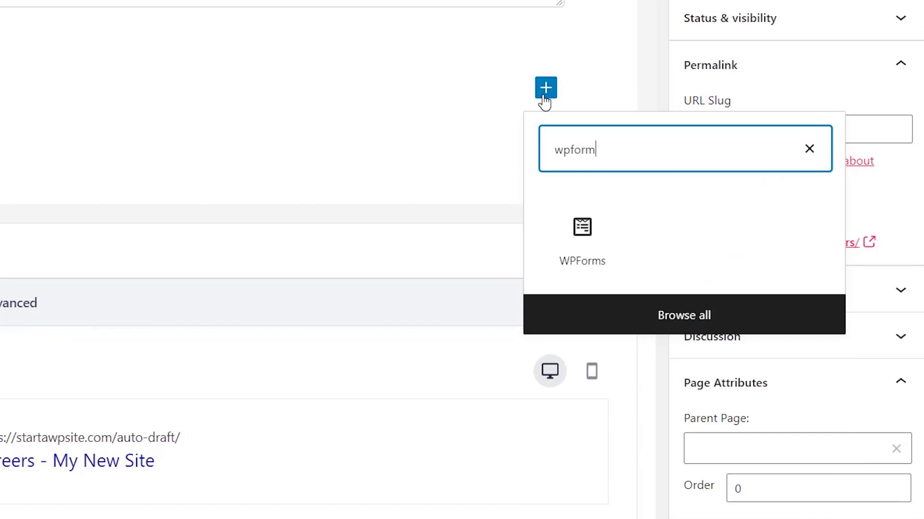
{"action": "left_click", "coordinate": [580, 255]}
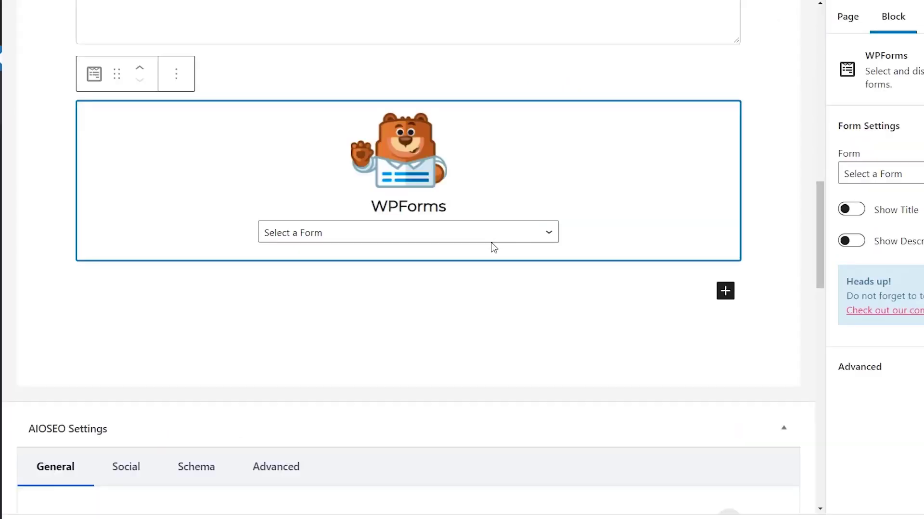
{"action": "left_click", "coordinate": [473, 236]}
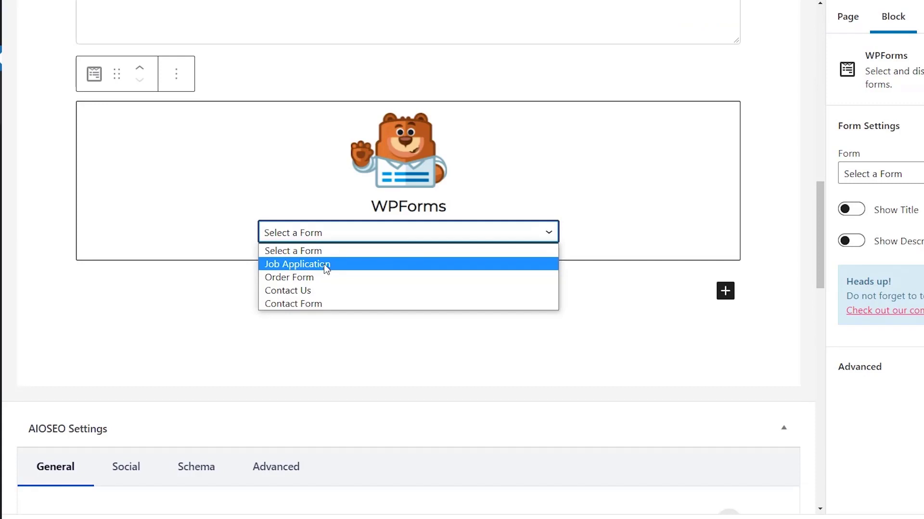
Step: Remove the leftover empty form block from the page
{"action": "left_click", "coordinate": [174, 81]}
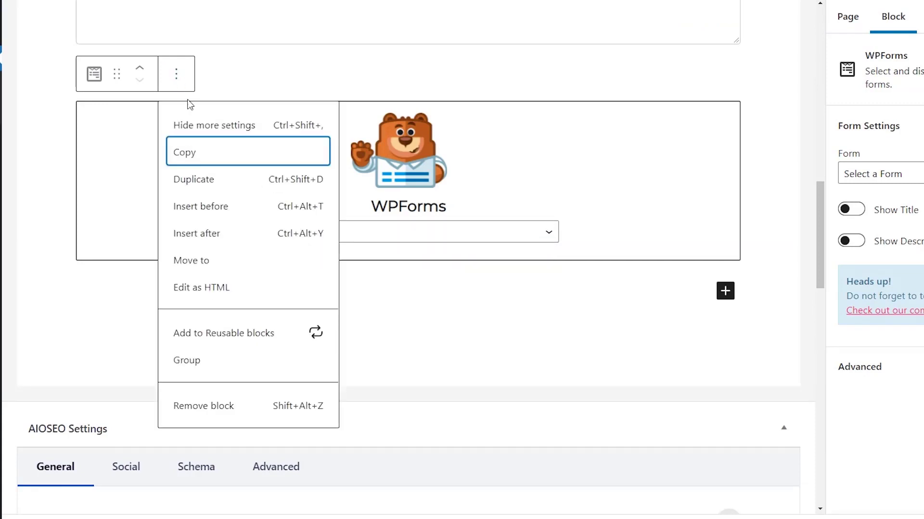
{"action": "left_click", "coordinate": [229, 406]}
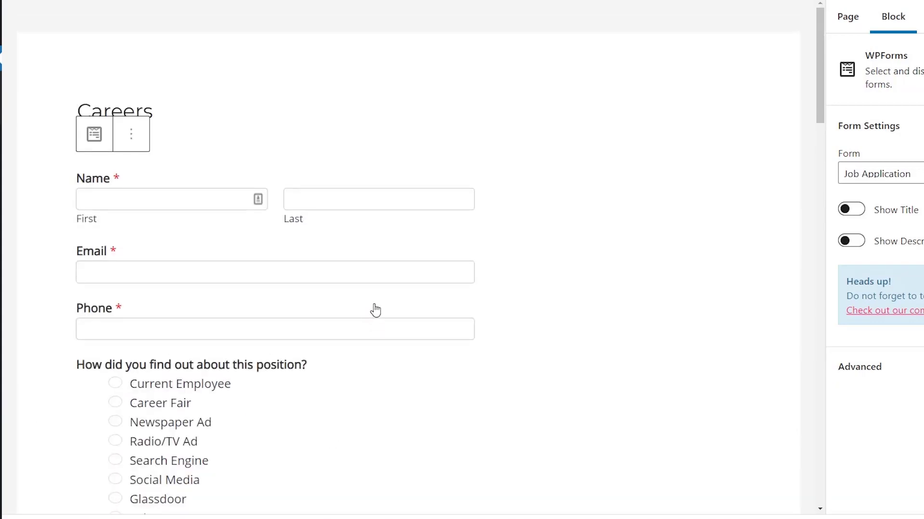
{"action": "scroll", "coordinate": [375, 310], "scroll_direction": "down", "scroll_amount": 5}
{"action": "scroll", "coordinate": [374, 308], "scroll_direction": "up", "scroll_amount": 5}
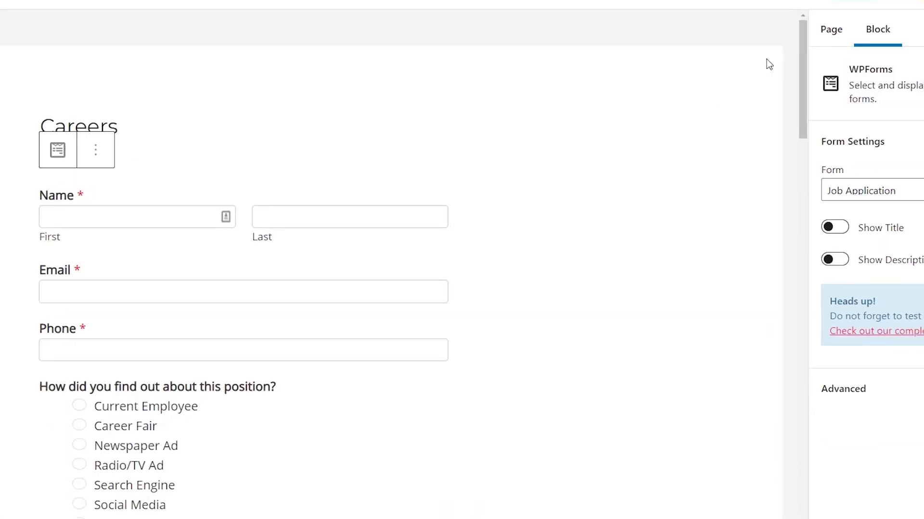
Step: Publish the Careers page and scroll through the embedded Job Application form on the live page
{"action": "left_click", "coordinate": [785, 35]}
{"action": "left_click", "coordinate": [710, 98]}
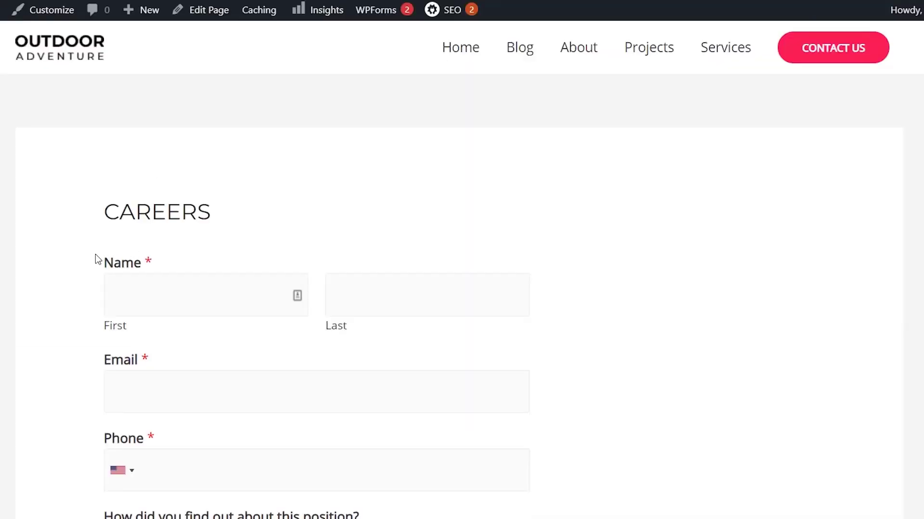
{"action": "scroll", "coordinate": [93, 262], "scroll_direction": "down", "scroll_amount": 10}
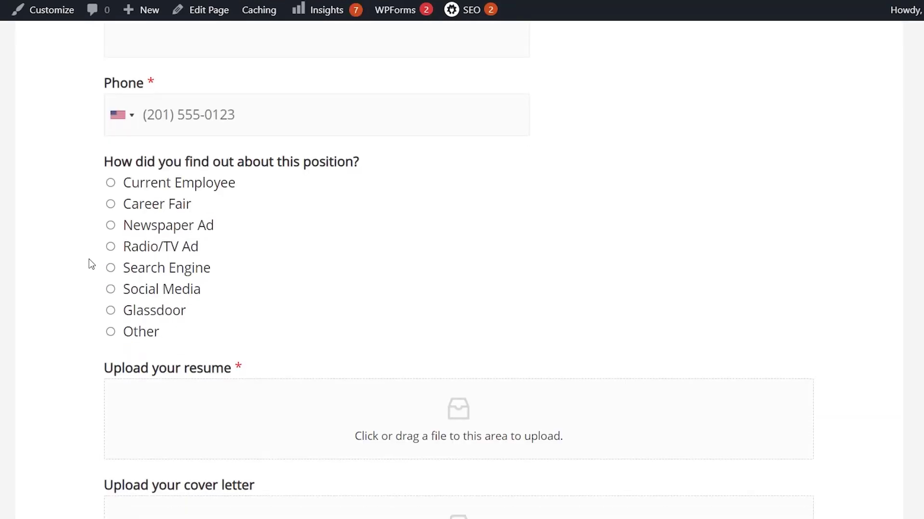
{"action": "scroll", "coordinate": [90, 263], "scroll_direction": "down", "scroll_amount": 4}
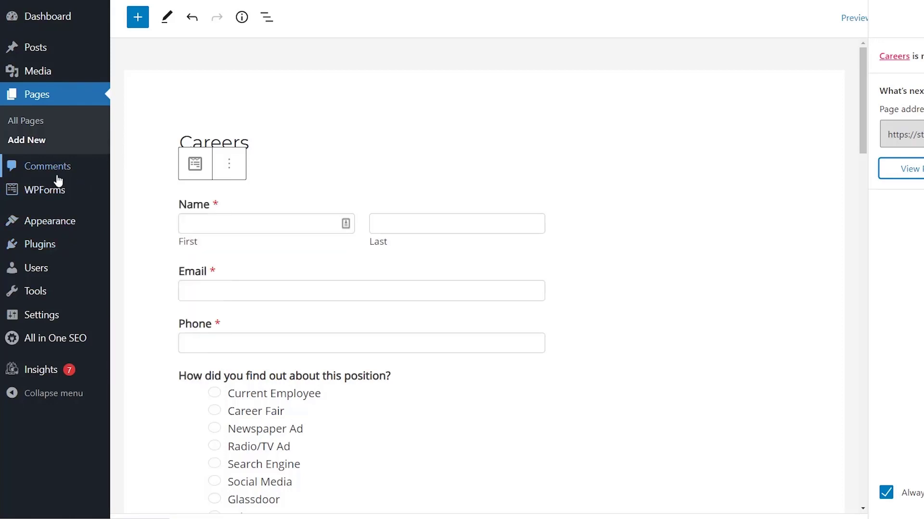
Step: Go to WPForms > All Forms to list every form
{"action": "mouse_move", "coordinate": [57, 192]}
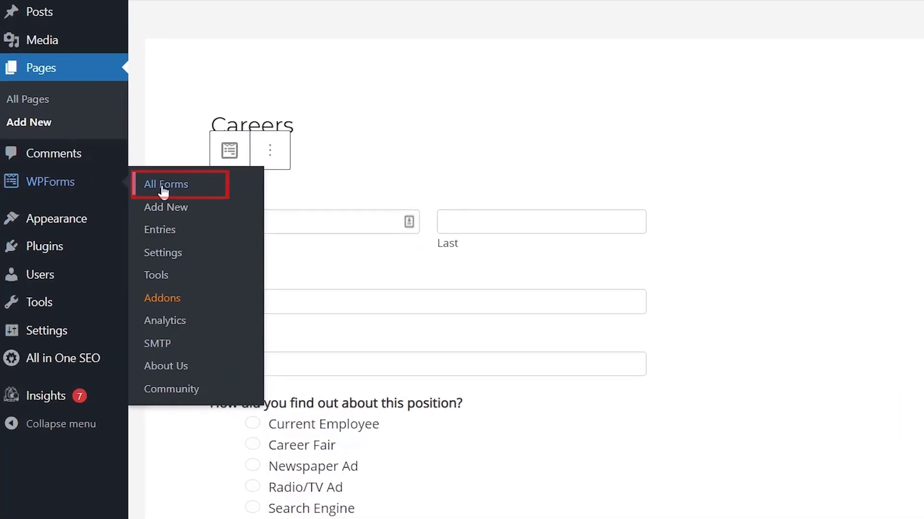
{"action": "left_click", "coordinate": [164, 190]}
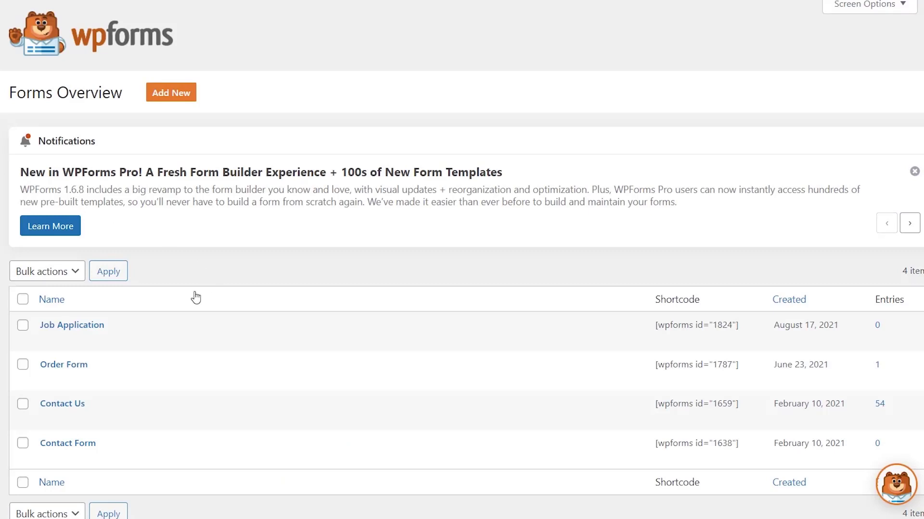
Step: Open the Job Application form for editing in the form builder
{"action": "mouse_move", "coordinate": [128, 340]}
{"action": "left_click", "coordinate": [44, 340]}
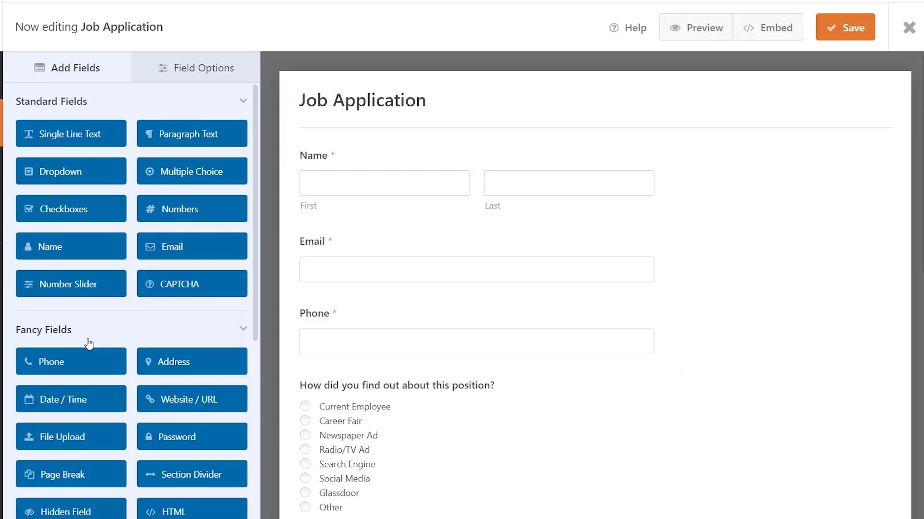
{"action": "scroll", "coordinate": [305, 350], "scroll_direction": "down", "scroll_amount": 7}
{"action": "scroll", "coordinate": [391, 380], "scroll_direction": "down", "scroll_amount": 3}
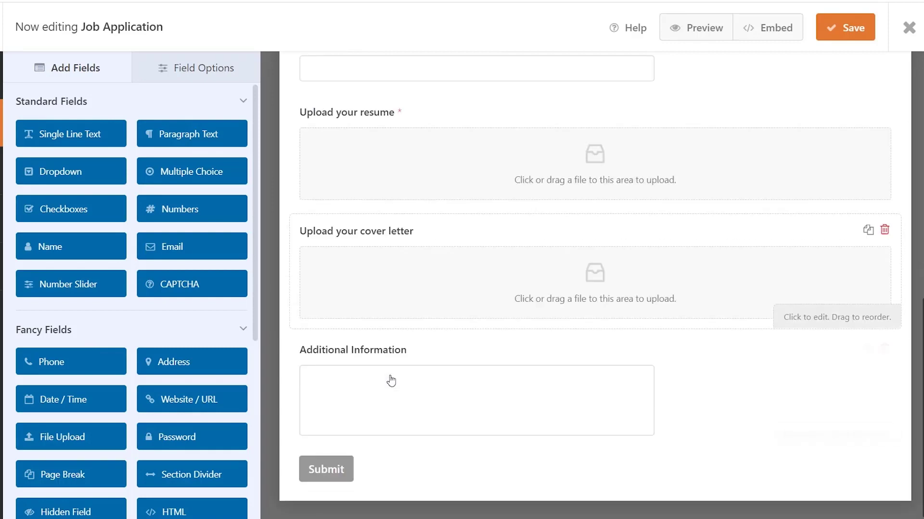
Step: Relabel Additional Information as 'Add 3 examples of your previous work' and make it required
{"action": "left_click", "coordinate": [392, 374]}
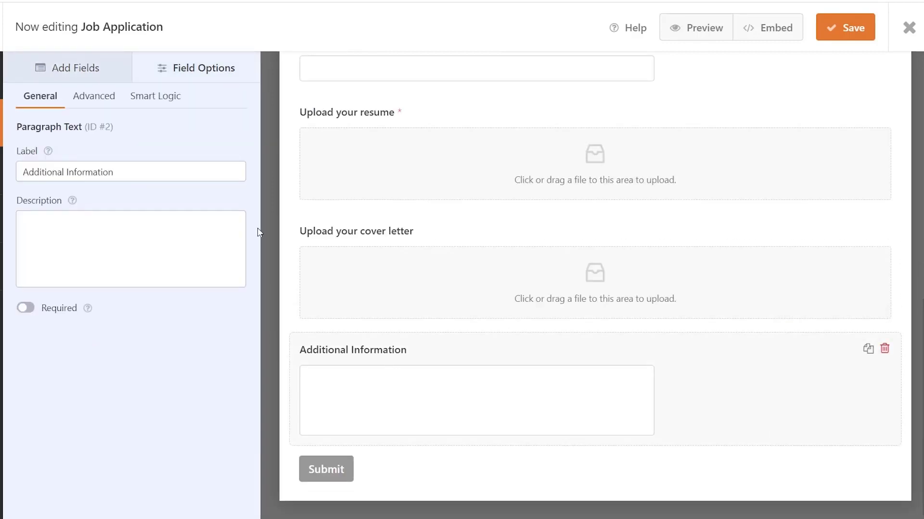
{"action": "left_click_drag", "start_coordinate": [120, 172], "coordinate": [6, 178]}
{"action": "type", "text": "Add additionl"}
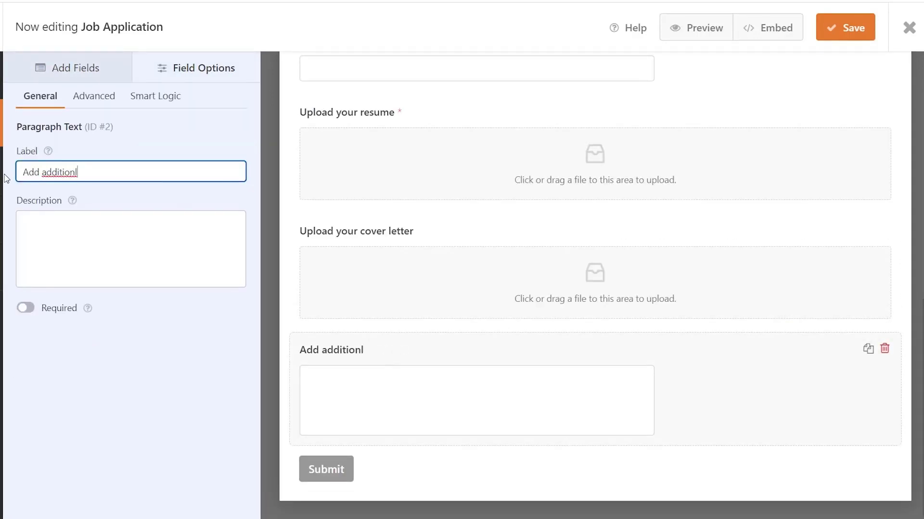
{"action": "key", "text": "BackSpace"}
{"action": "key", "text": "BackSpace"}
{"action": "key", "text": "BackSpace"}
{"action": "key", "text": "BackSpace"}
{"action": "key", "text": "BackSpace"}
{"action": "key", "text": "BackSpace"}
{"action": "key", "text": "BackSpace"}
{"action": "key", "text": "BackSpace"}
{"action": "key", "text": "BackSpace"}
{"action": "type", "text": "3 examples of your previous work."}
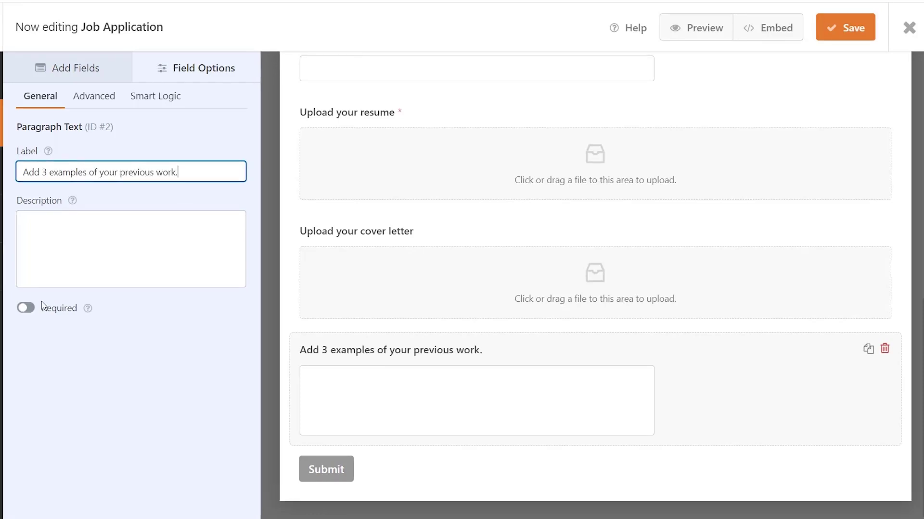
{"action": "left_click", "coordinate": [27, 308]}
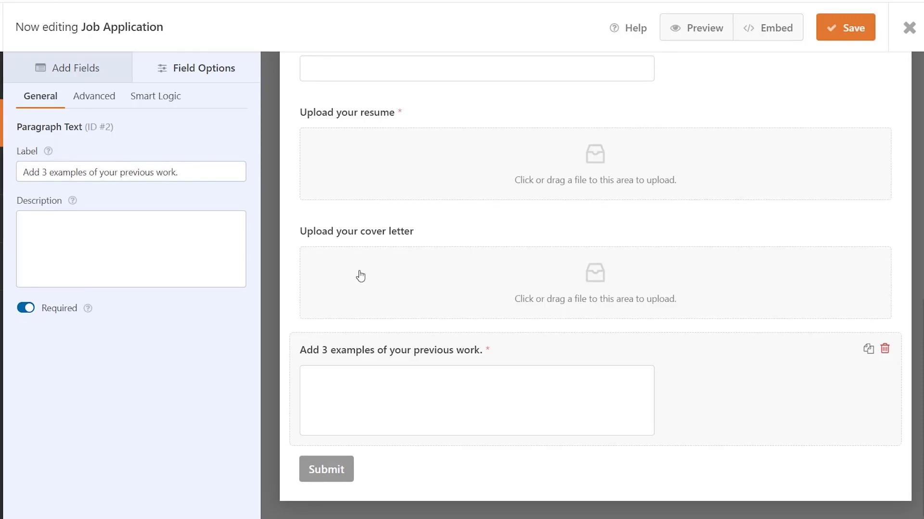
Step: Move the Email field below Phone and relabel the Name field as 'Full Name'
{"action": "scroll", "coordinate": [449, 247], "scroll_direction": "up", "scroll_amount": 8}
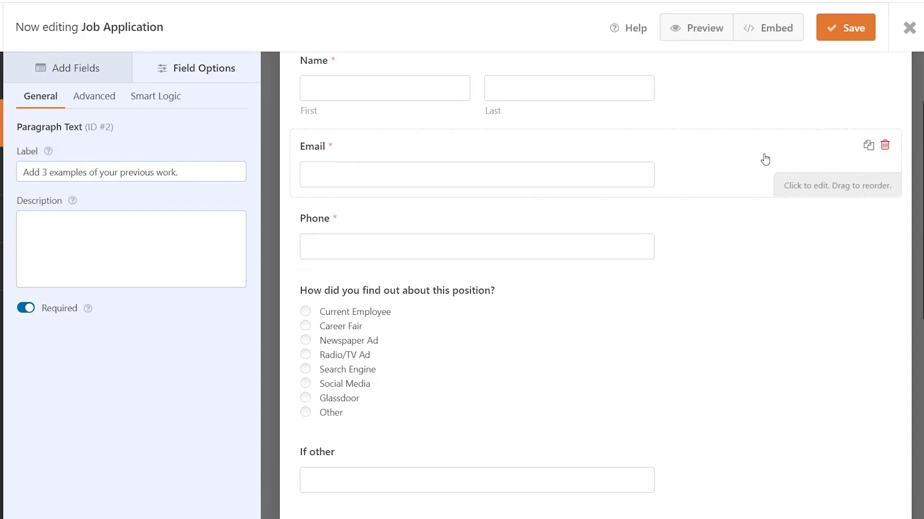
{"action": "left_click_drag", "start_coordinate": [808, 183], "coordinate": [789, 250]}
{"action": "scroll", "coordinate": [409, 173], "scroll_direction": "up", "scroll_amount": 2}
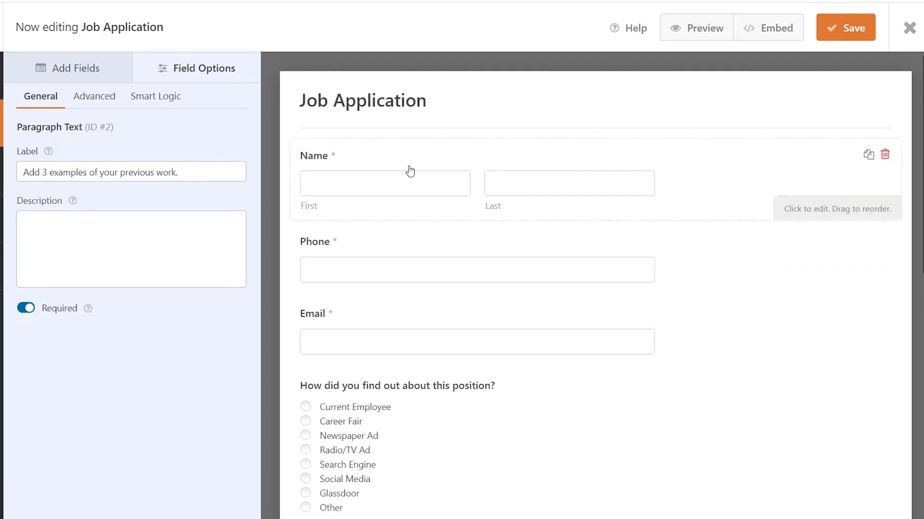
{"action": "left_click", "coordinate": [409, 173]}
{"action": "left_click_drag", "start_coordinate": [66, 170], "coordinate": [8, 179]}
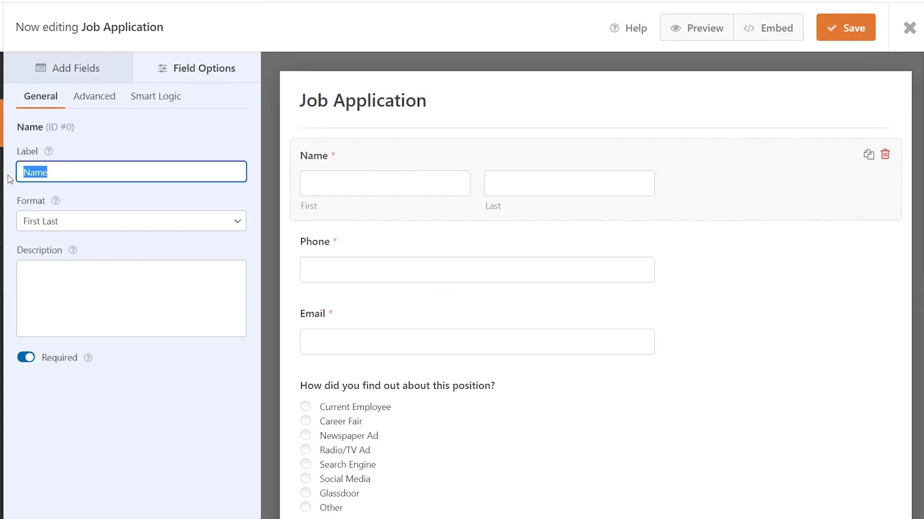
{"action": "type", "text": "Full Name"}
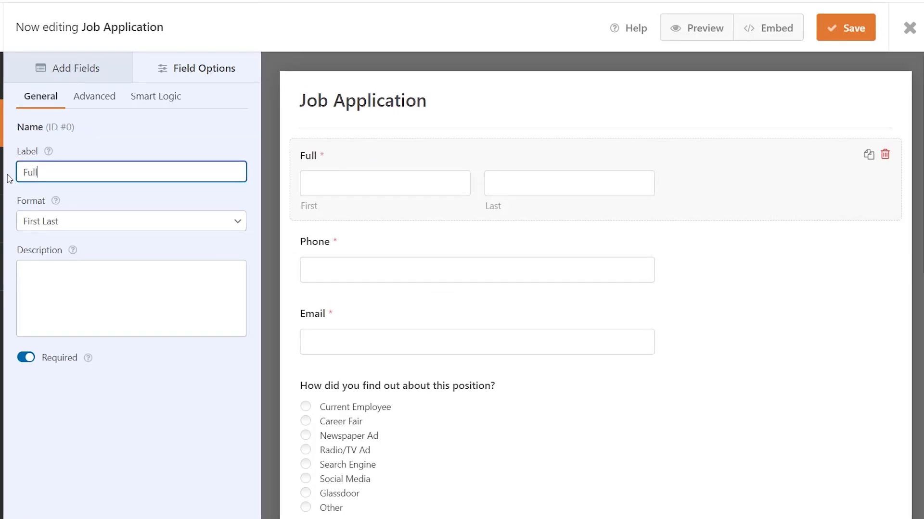
{"action": "scroll", "coordinate": [318, 454], "scroll_direction": "down", "scroll_amount": 10}
{"action": "left_click", "coordinate": [316, 476]}
Step: Set the submit button text to 'Submit Application' and save the form
{"action": "left_click_drag", "start_coordinate": [333, 335], "coordinate": [293, 343]}
{"action": "type", "text": "Submit Application"}
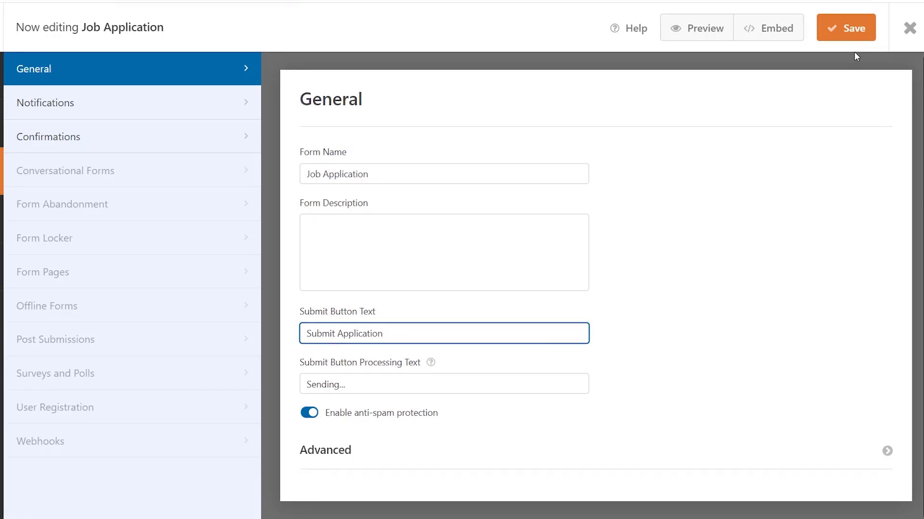
{"action": "left_click", "coordinate": [849, 36]}
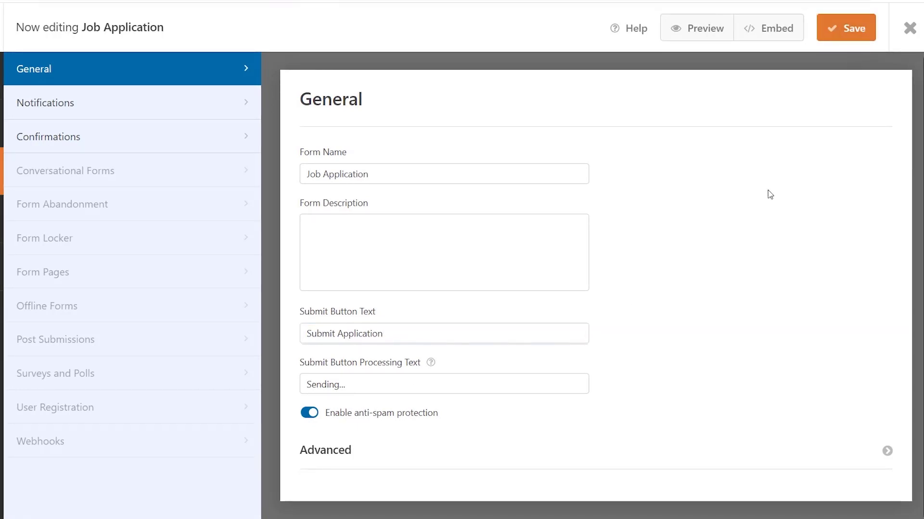
{"action": "left_click", "coordinate": [152, 104]}
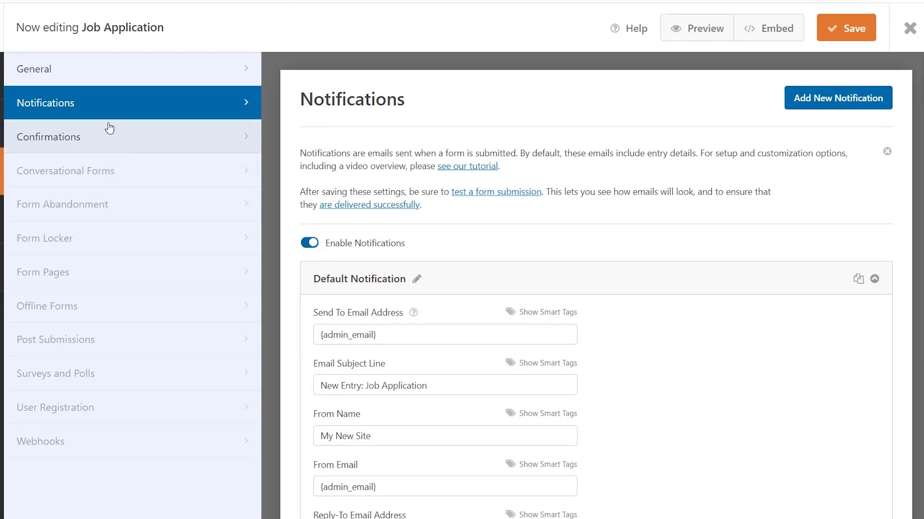
Step: Replace the Default Notification's {admin_email} recipient with a specific recipient e-mail address
{"action": "scroll", "coordinate": [298, 217], "scroll_direction": "down", "scroll_amount": 3}
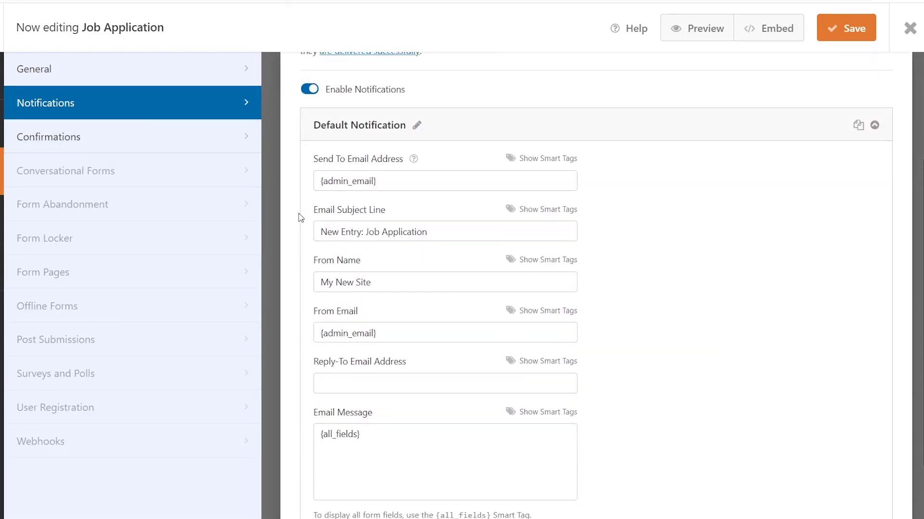
{"action": "scroll", "coordinate": [299, 217], "scroll_direction": "down", "scroll_amount": 1}
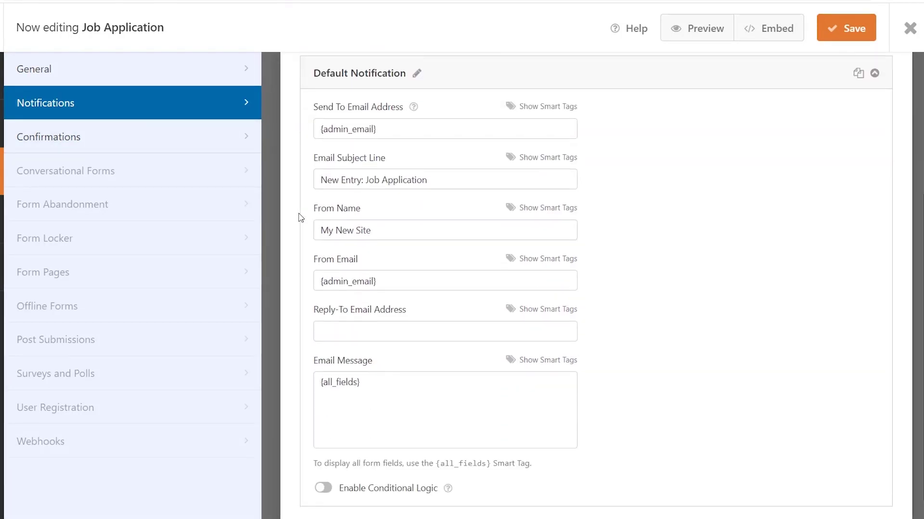
{"action": "left_click", "coordinate": [387, 131]}
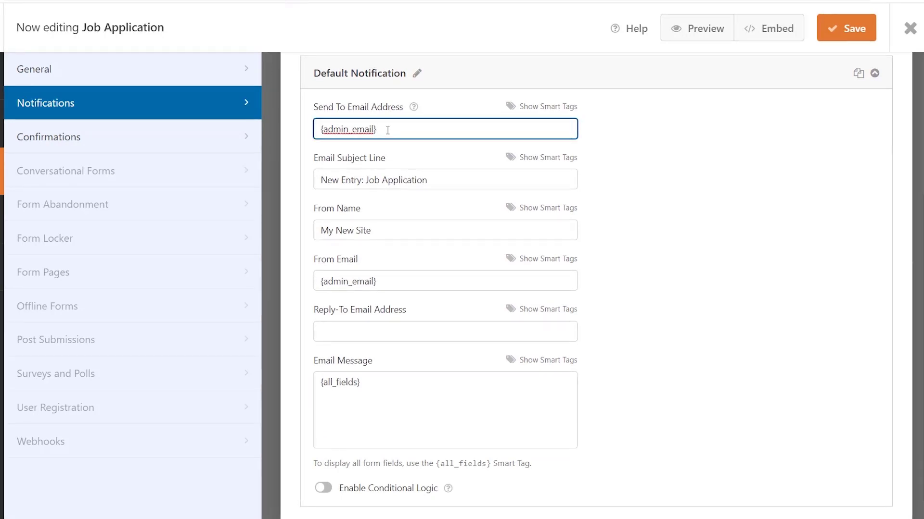
{"action": "left_click_drag", "start_coordinate": [387, 131], "coordinate": [317, 131]}
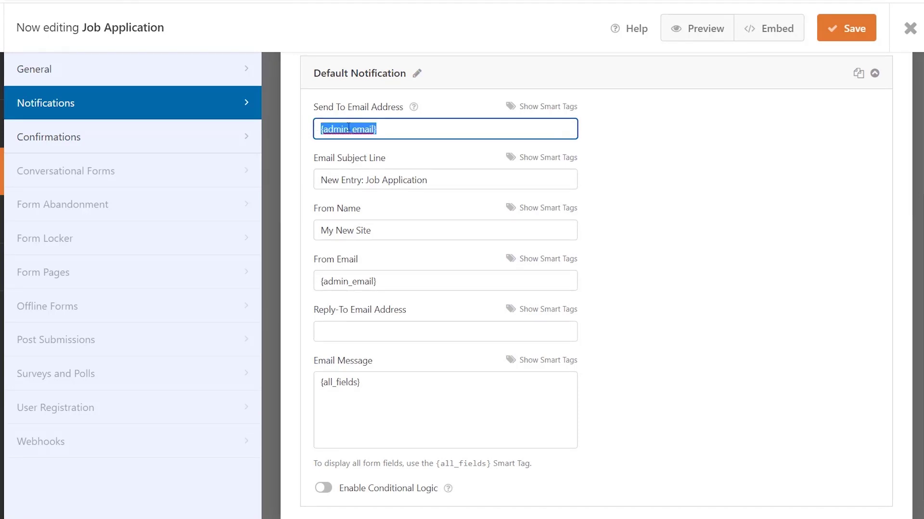
{"action": "left_click", "coordinate": [533, 107]}
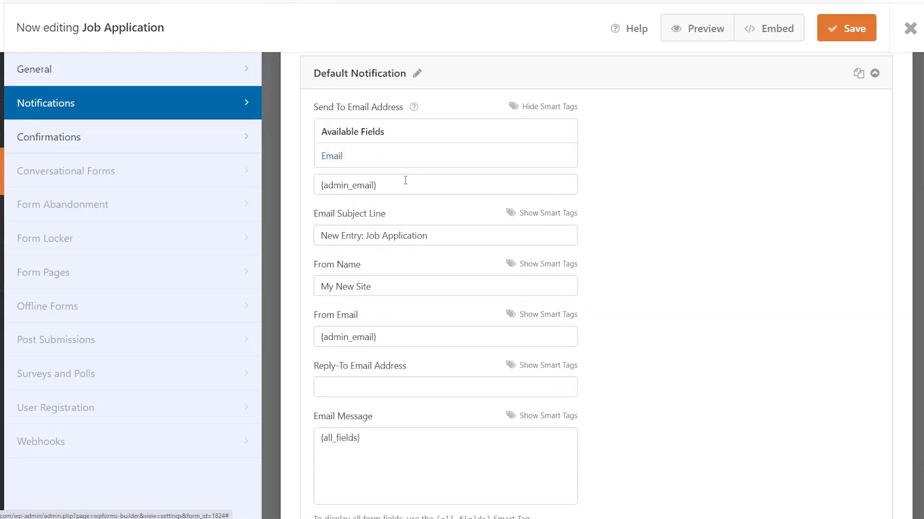
{"action": "left_click_drag", "start_coordinate": [375, 186], "coordinate": [321, 192]}
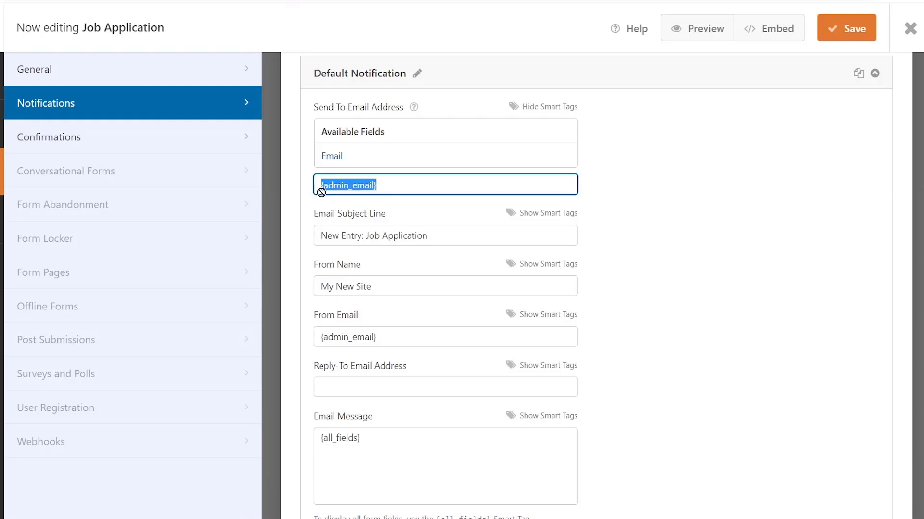
{"action": "key", "text": "BackSpace"}
{"action": "type", "text": "wpbe"}
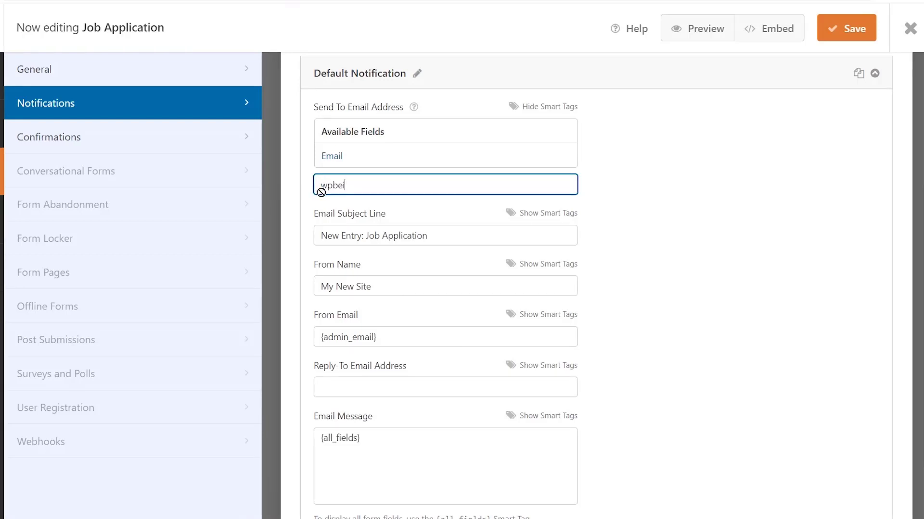
{"action": "type", "text": "ginner@example.com"}
Step: Change the notification subject to 'Job Application:' followed by the Full Name smart tag
{"action": "left_click", "coordinate": [435, 236]}
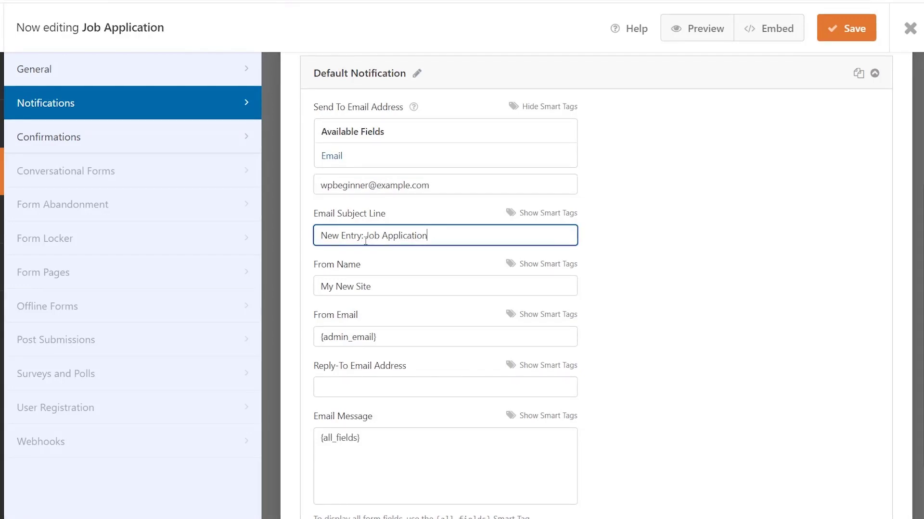
{"action": "left_click_drag", "start_coordinate": [365, 239], "coordinate": [315, 247]}
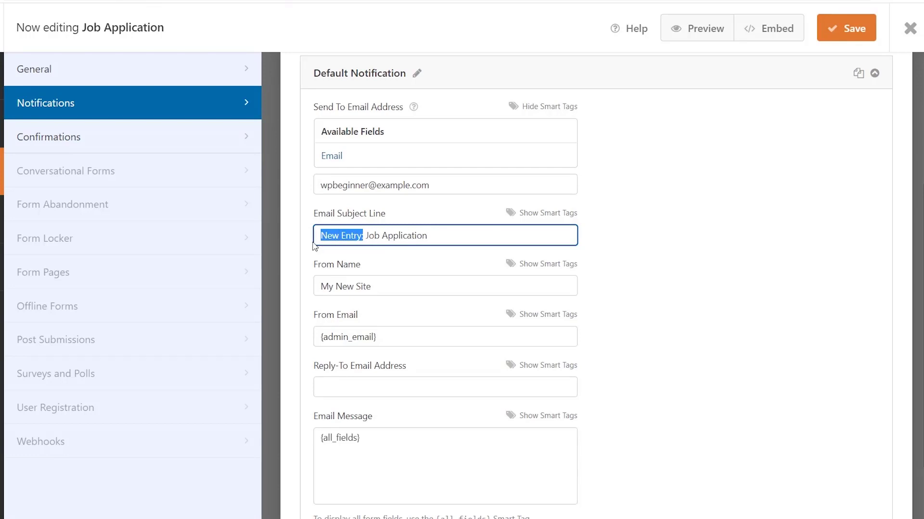
{"action": "key", "text": "BackSpace"}
{"action": "key", "text": "Delete"}
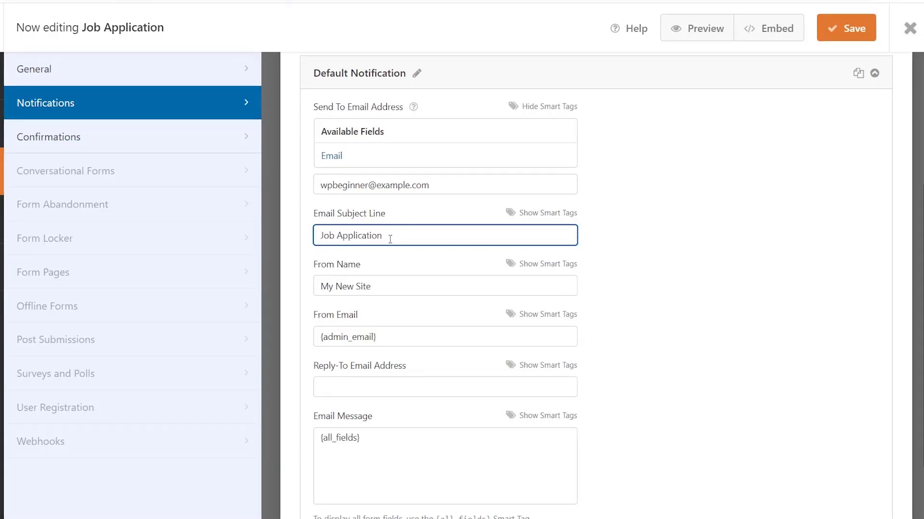
{"action": "left_click", "coordinate": [544, 214]}
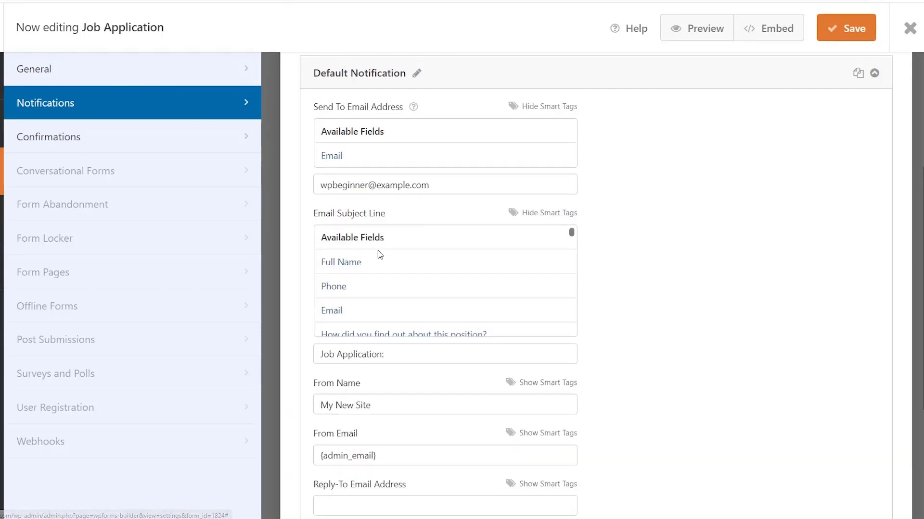
{"action": "left_click", "coordinate": [341, 262]}
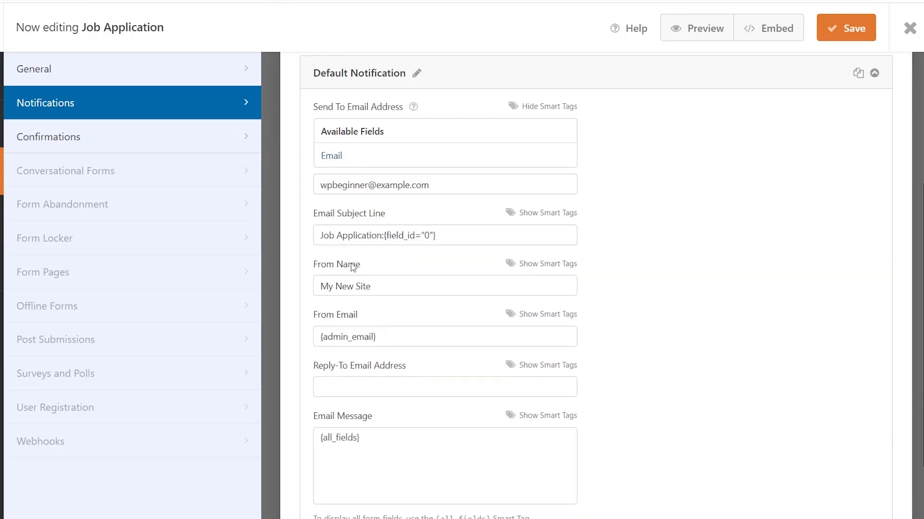
Step: Check the From Name setting and save the notification changes
{"action": "left_click", "coordinate": [409, 289]}
{"action": "scroll", "coordinate": [407, 286], "scroll_direction": "down", "scroll_amount": 2}
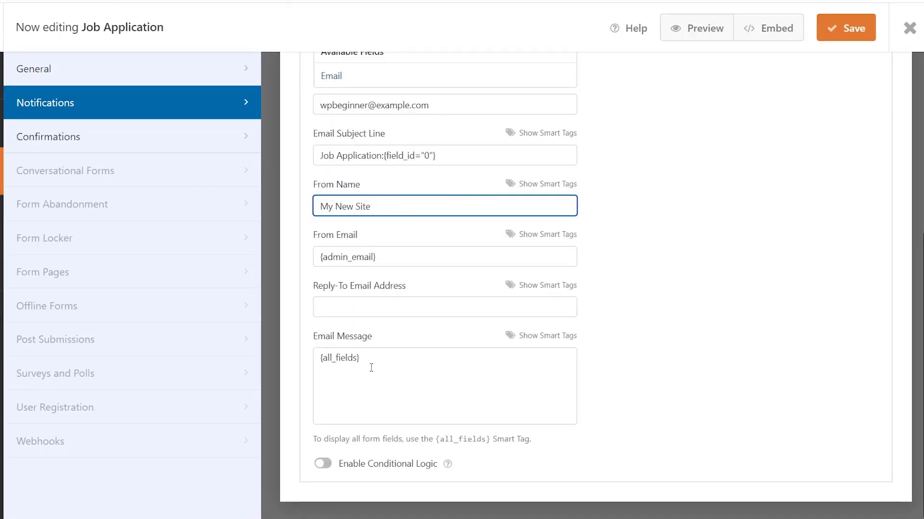
{"action": "scroll", "coordinate": [691, 227], "scroll_direction": "up", "scroll_amount": 5}
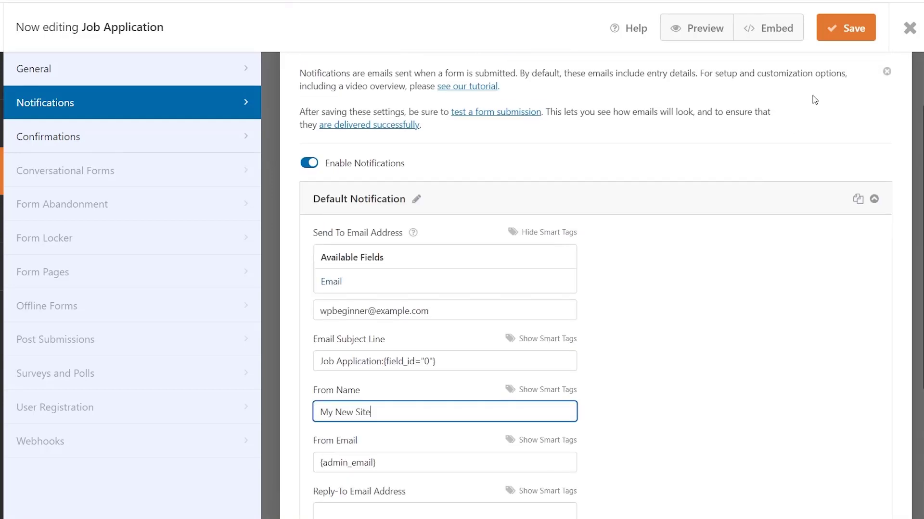
{"action": "left_click", "coordinate": [845, 35]}
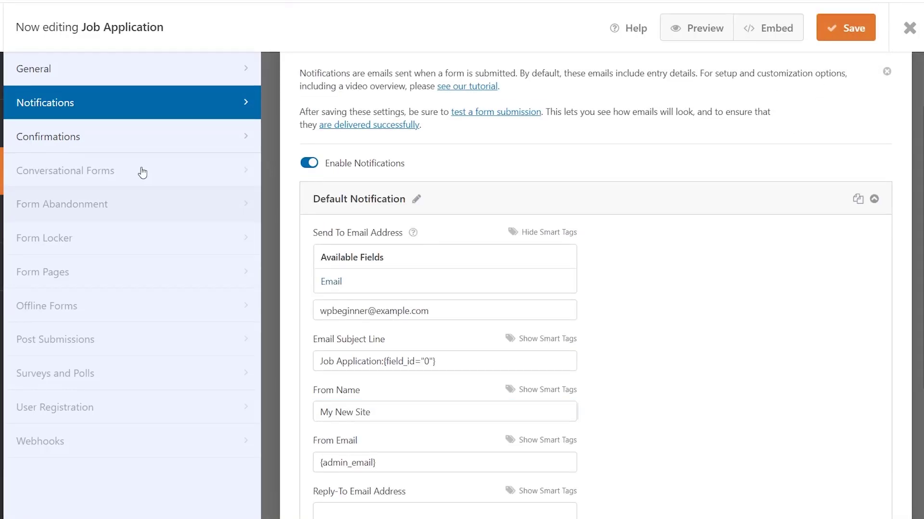
Step: Keep Message as the confirmation type, append 'Thank you.' to the message, and save
{"action": "left_click", "coordinate": [53, 137]}
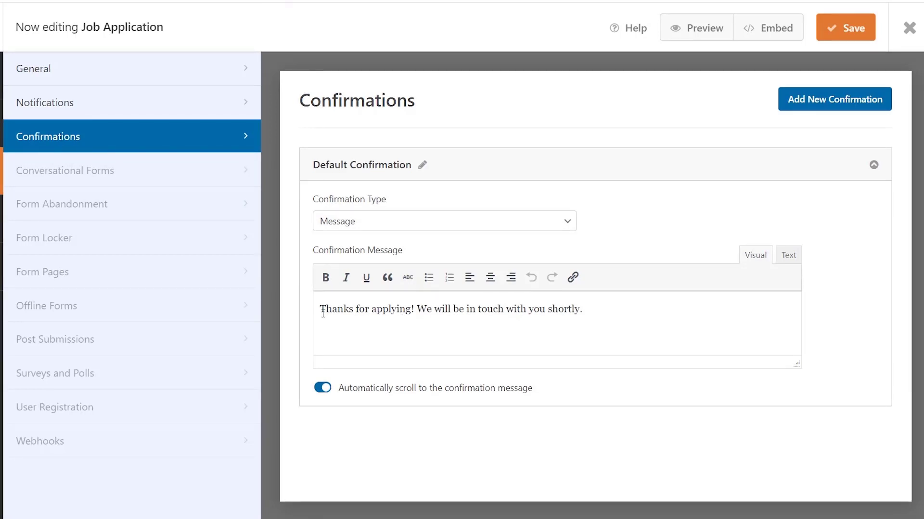
{"action": "left_click", "coordinate": [363, 222]}
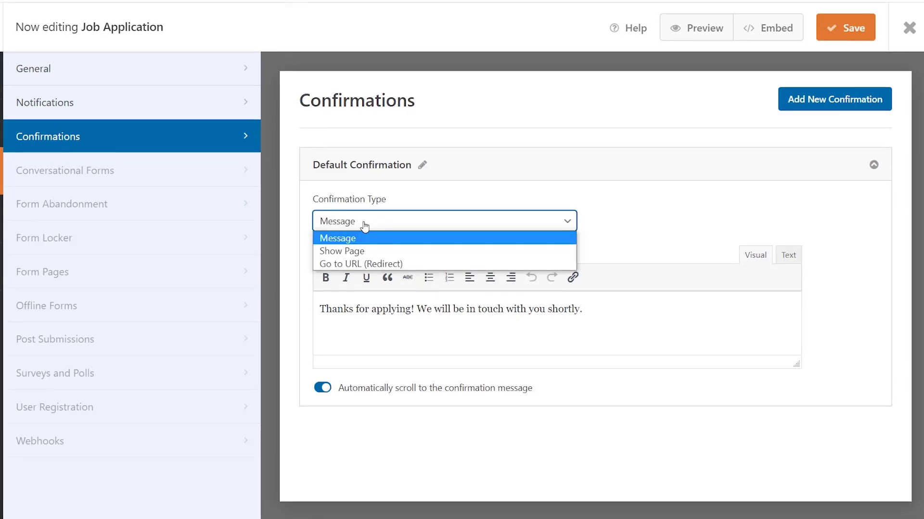
{"action": "left_click_drag", "start_coordinate": [607, 305], "coordinate": [417, 308]}
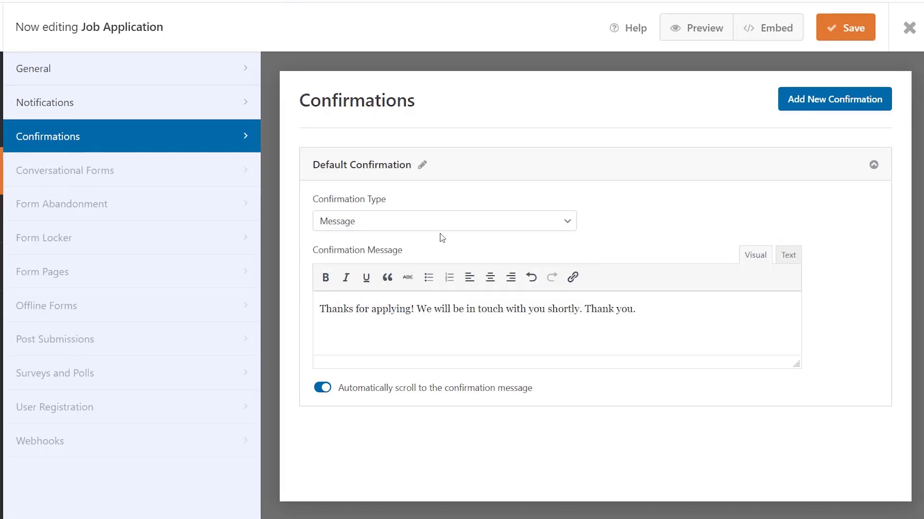
{"action": "left_click", "coordinate": [442, 226]}
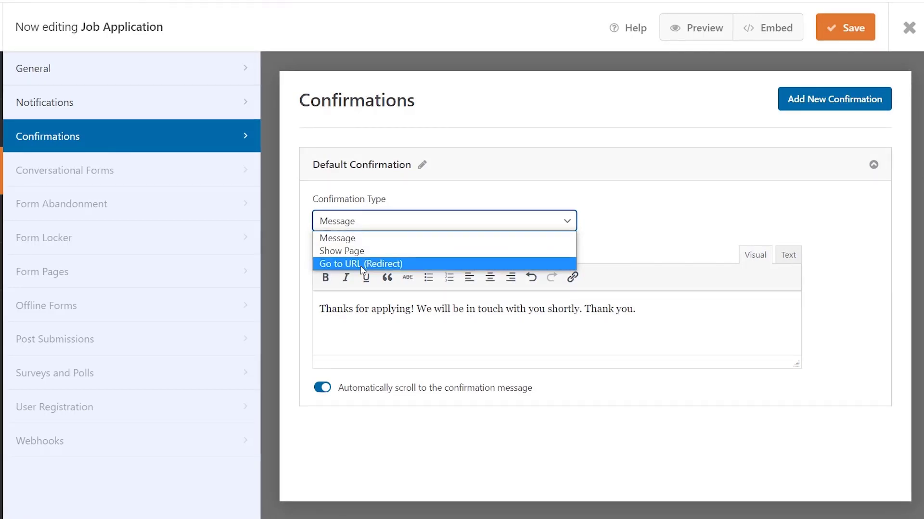
{"action": "left_click", "coordinate": [366, 310]}
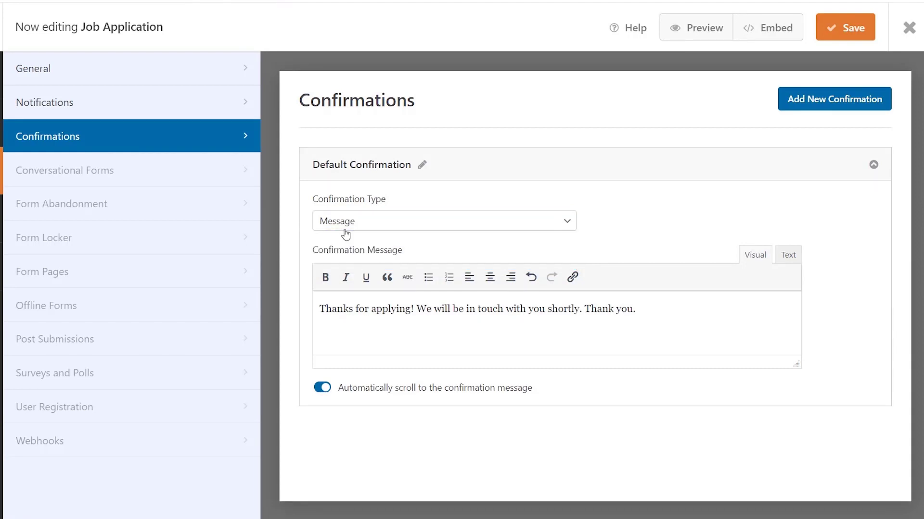
{"action": "left_click", "coordinate": [848, 28]}
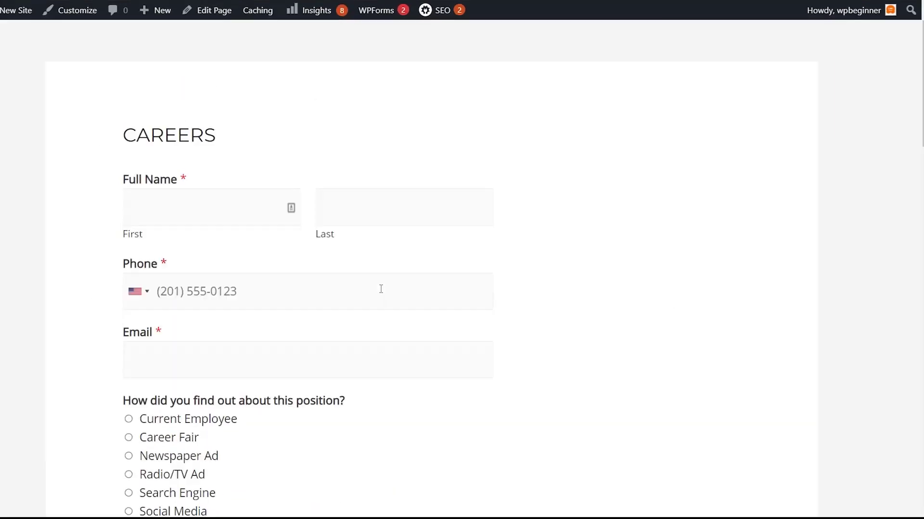
Step: Fill in the applicant's name, phone and e-mail on the Careers page form
{"action": "left_click", "coordinate": [206, 215]}
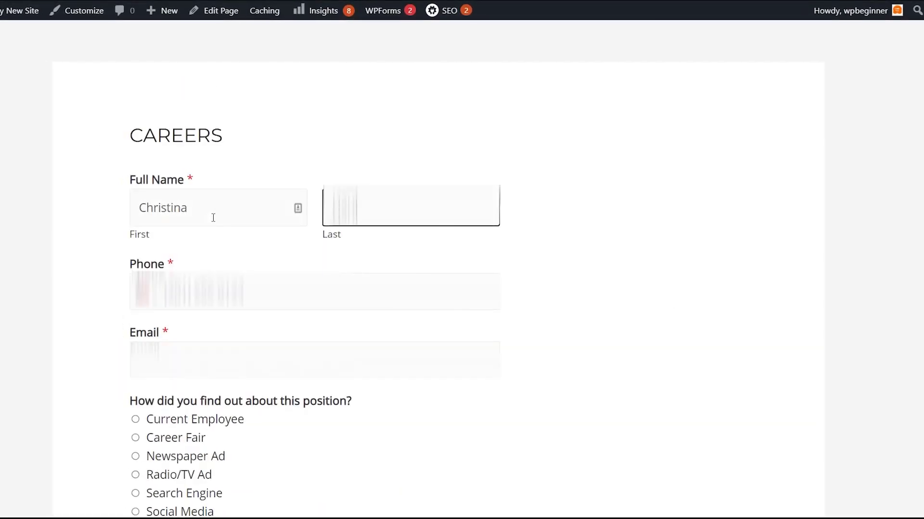
{"action": "key", "text": "Tab"}
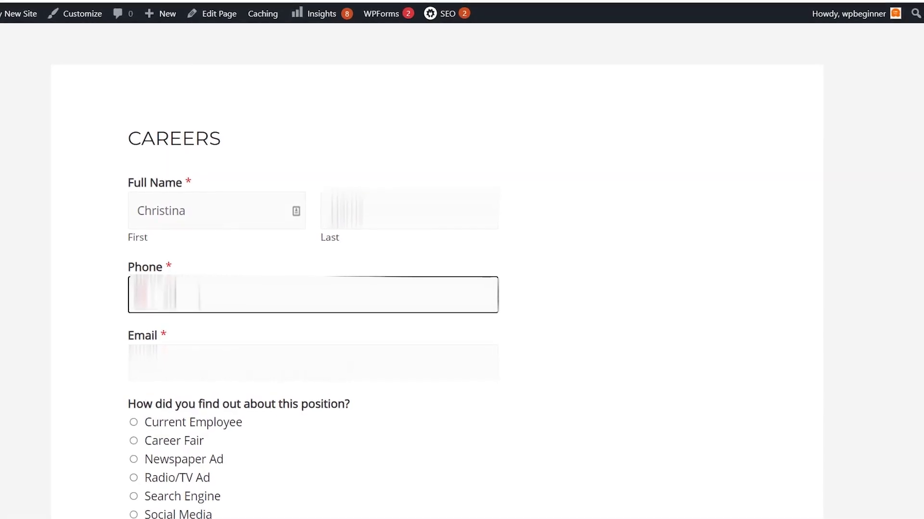
{"action": "key", "text": "Tab"}
{"action": "type", "text": "gmail.com"}
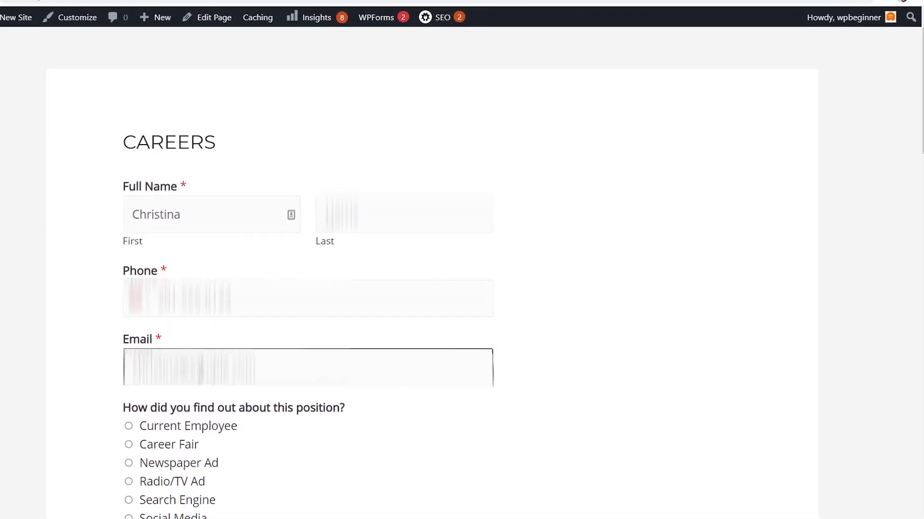
Step: Choose Search Engine, upload a resume, answer '1 2 3' for previous work, and submit
{"action": "scroll", "coordinate": [126, 303], "scroll_direction": "down", "scroll_amount": 4}
{"action": "left_click", "coordinate": [128, 288]}
{"action": "scroll", "coordinate": [383, 226], "scroll_direction": "down", "scroll_amount": 4}
{"action": "left_click", "coordinate": [384, 226]}
{"action": "key", "text": "Return"}
{"action": "scroll", "coordinate": [402, 371], "scroll_direction": "down", "scroll_amount": 2}
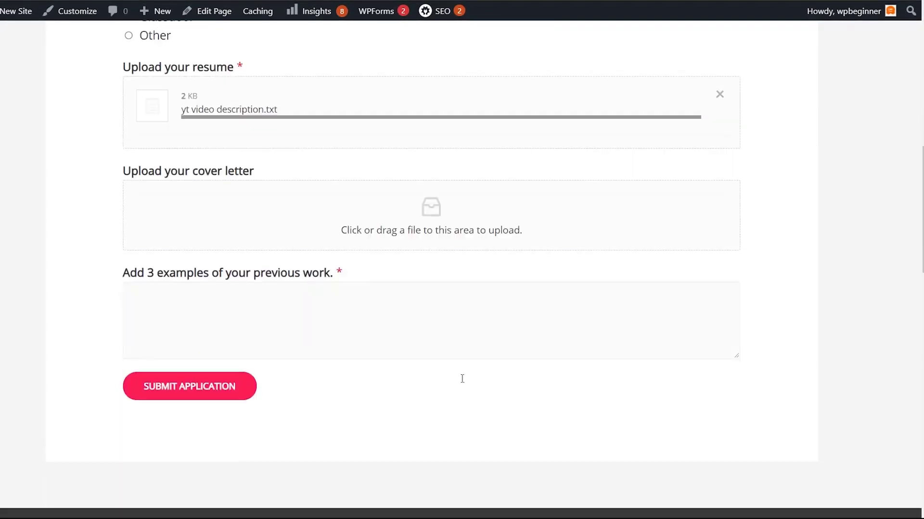
{"action": "left_click", "coordinate": [403, 325]}
{"action": "type", "text": "1 2 3"}
{"action": "left_click", "coordinate": [229, 387]}
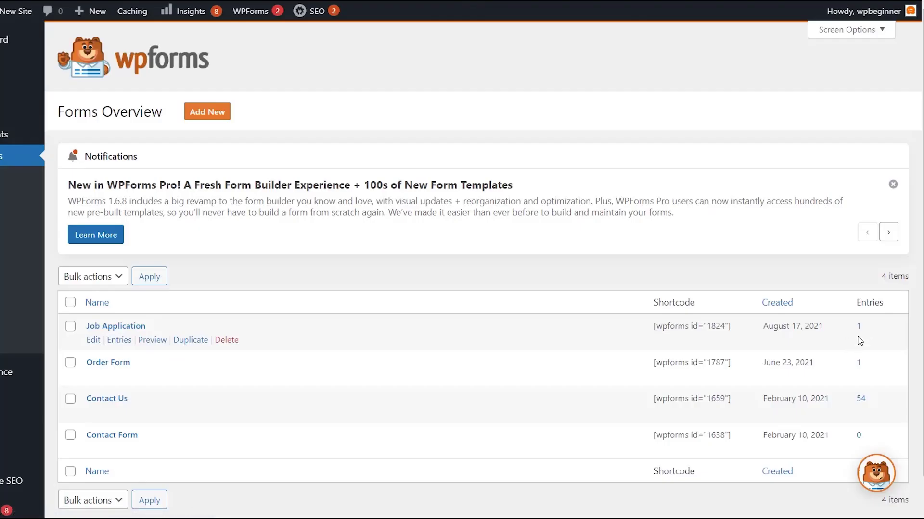
Step: Open the Job Application form's entries and view the test entry's details
{"action": "left_click", "coordinate": [859, 326]}
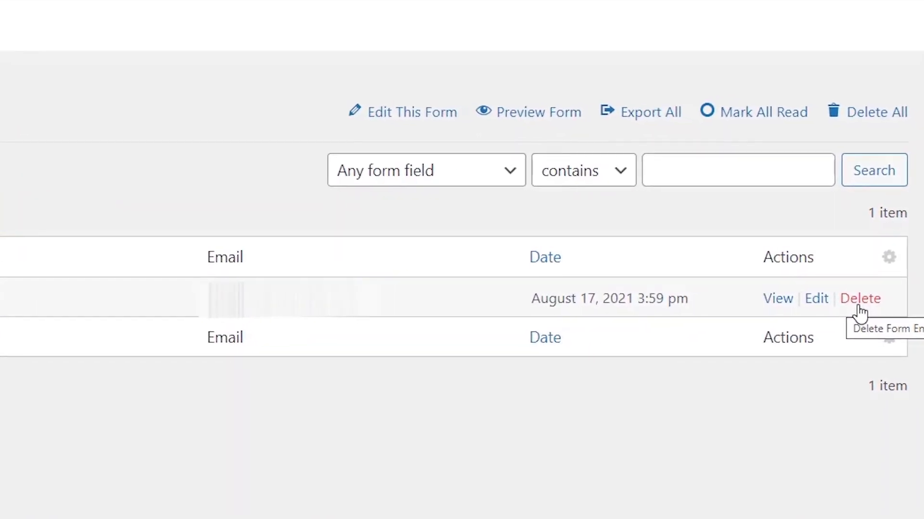
{"action": "left_click", "coordinate": [777, 300]}
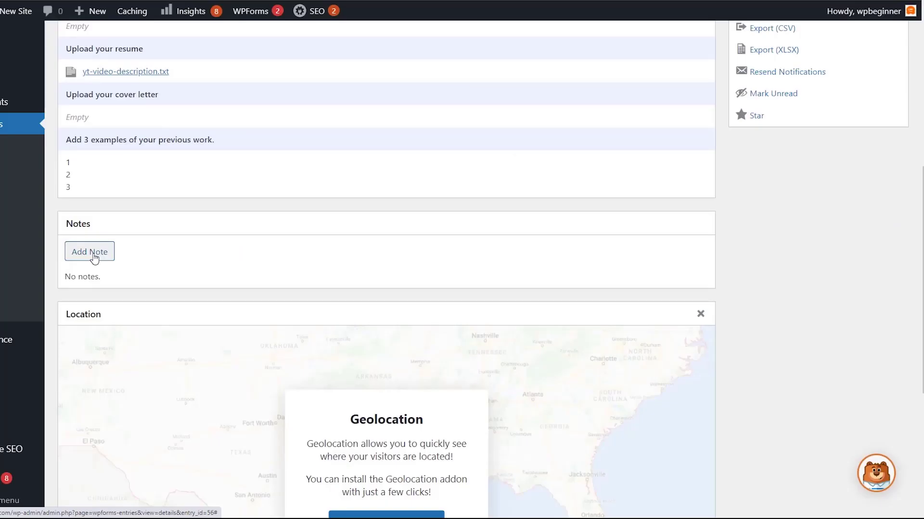